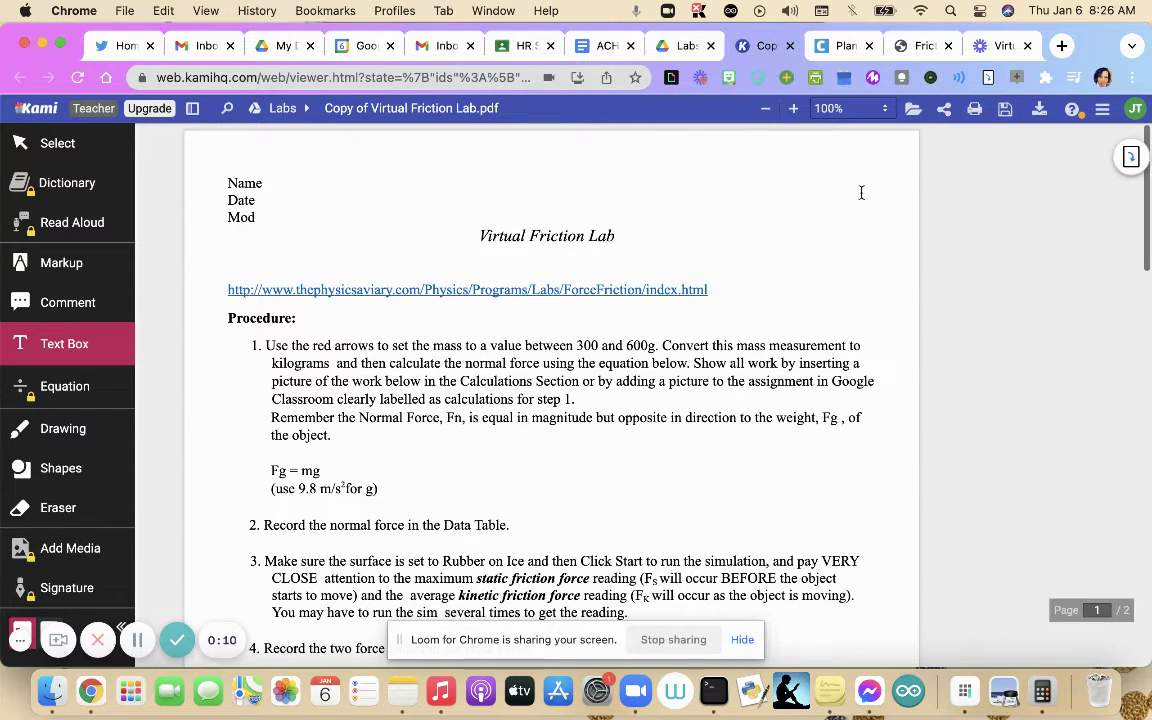
# Step: Set the Friction Lab object mass to 476 g
pyautogui.click(920, 50)
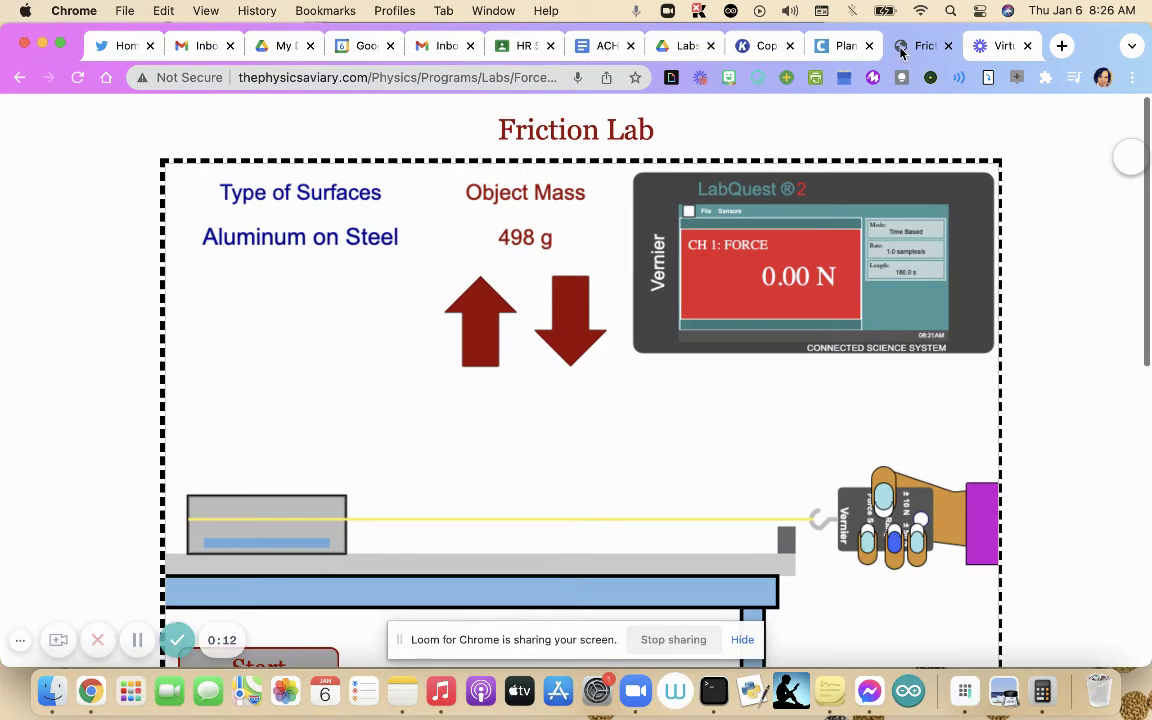
pyautogui.click(570, 330)
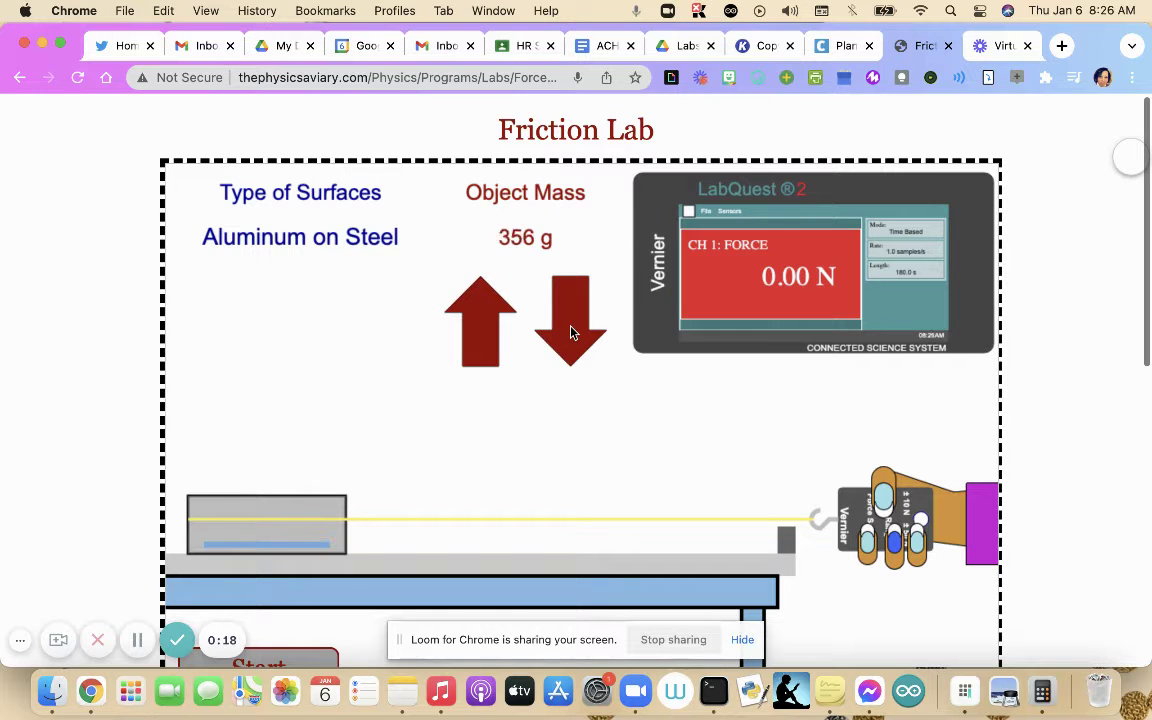
pyautogui.click(487, 295)
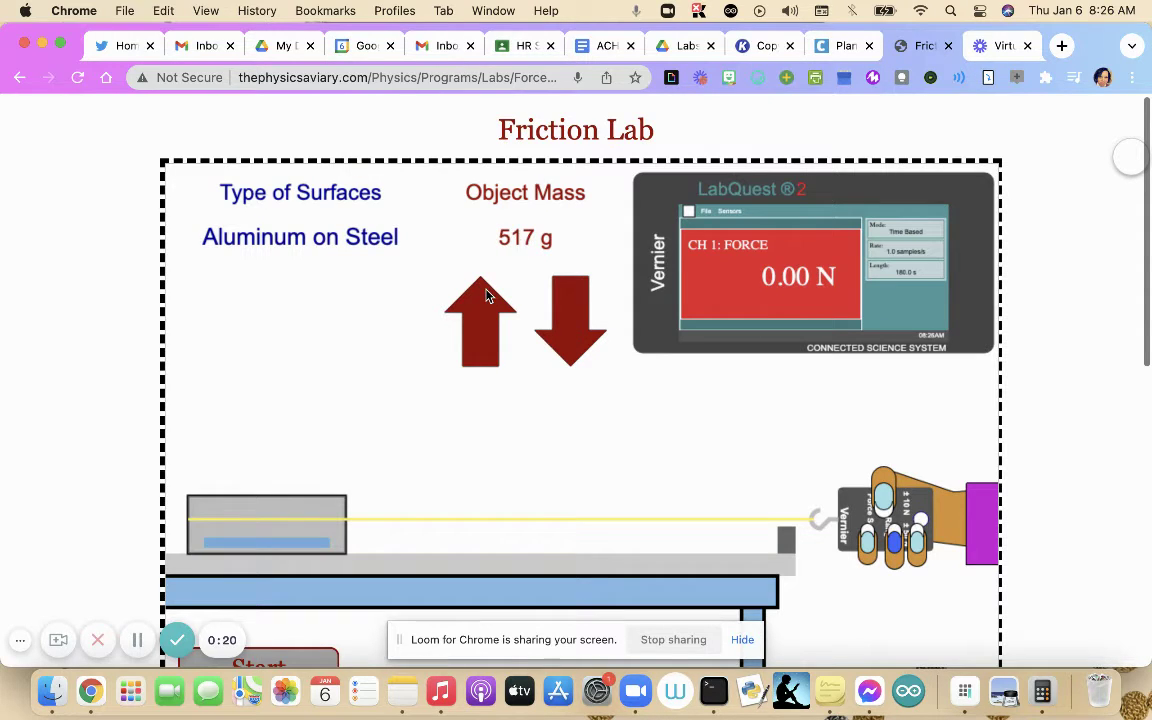
pyautogui.click(487, 295)
pyautogui.click(559, 347)
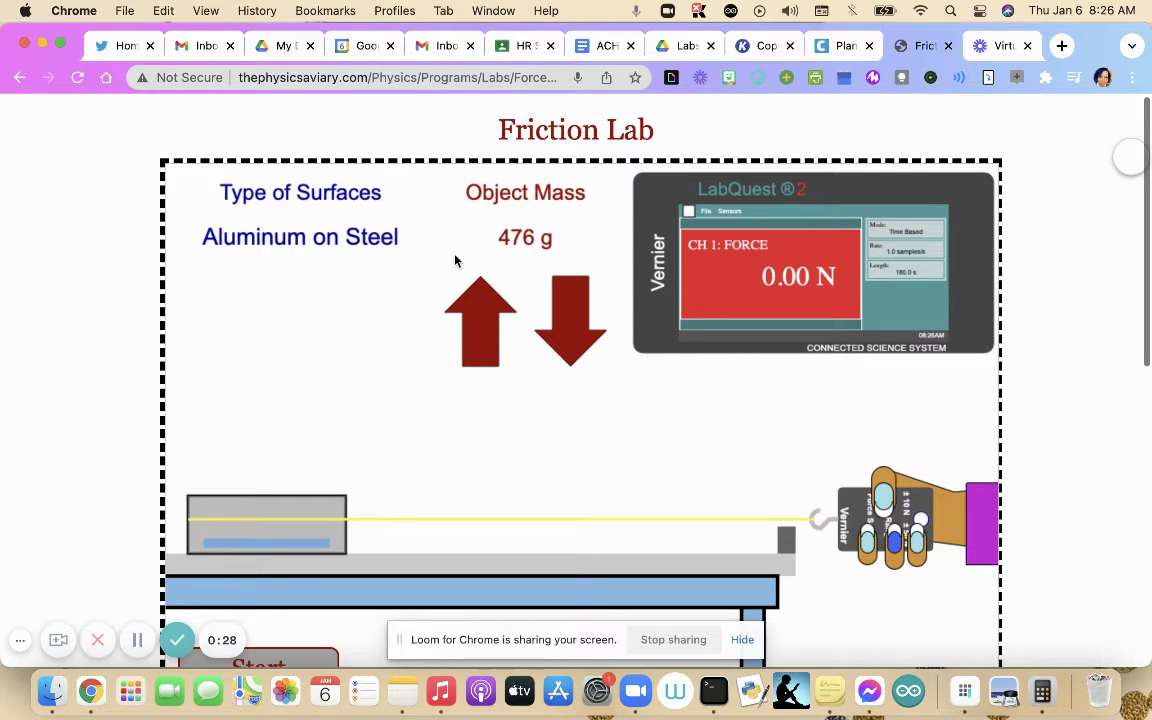
# Step: Cycle the surface type through the options until it reads Rubber on Ice
pyautogui.click(306, 199)
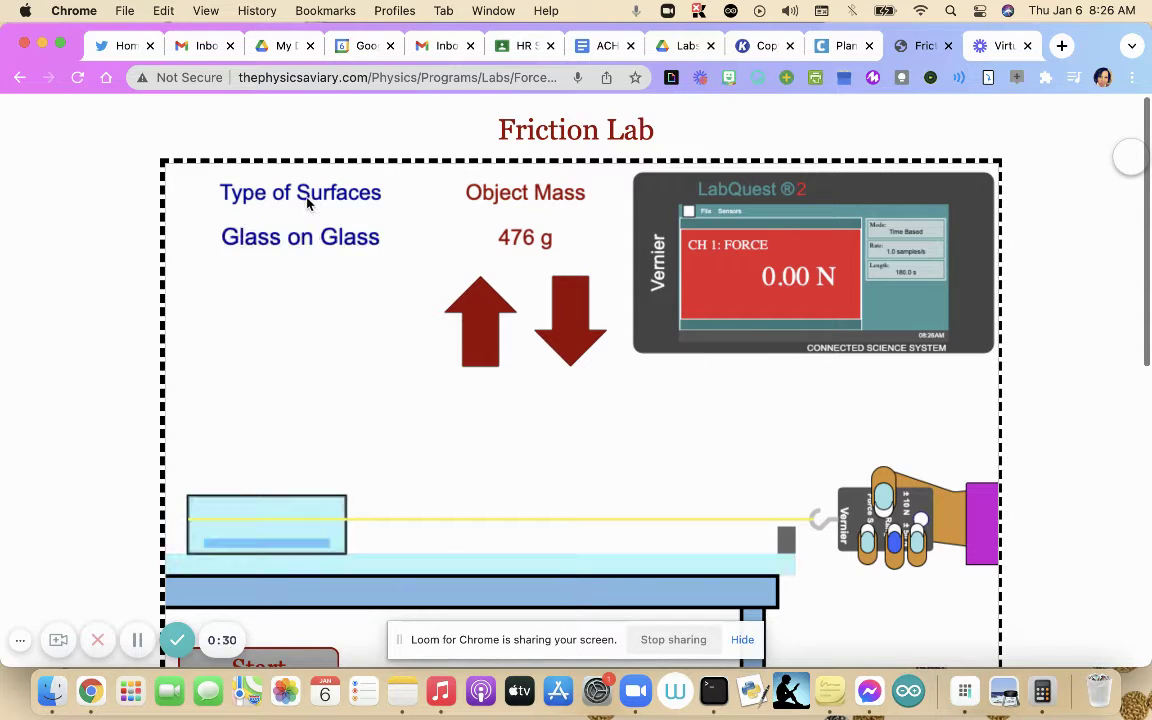
pyautogui.click(308, 203)
pyautogui.click(308, 203)
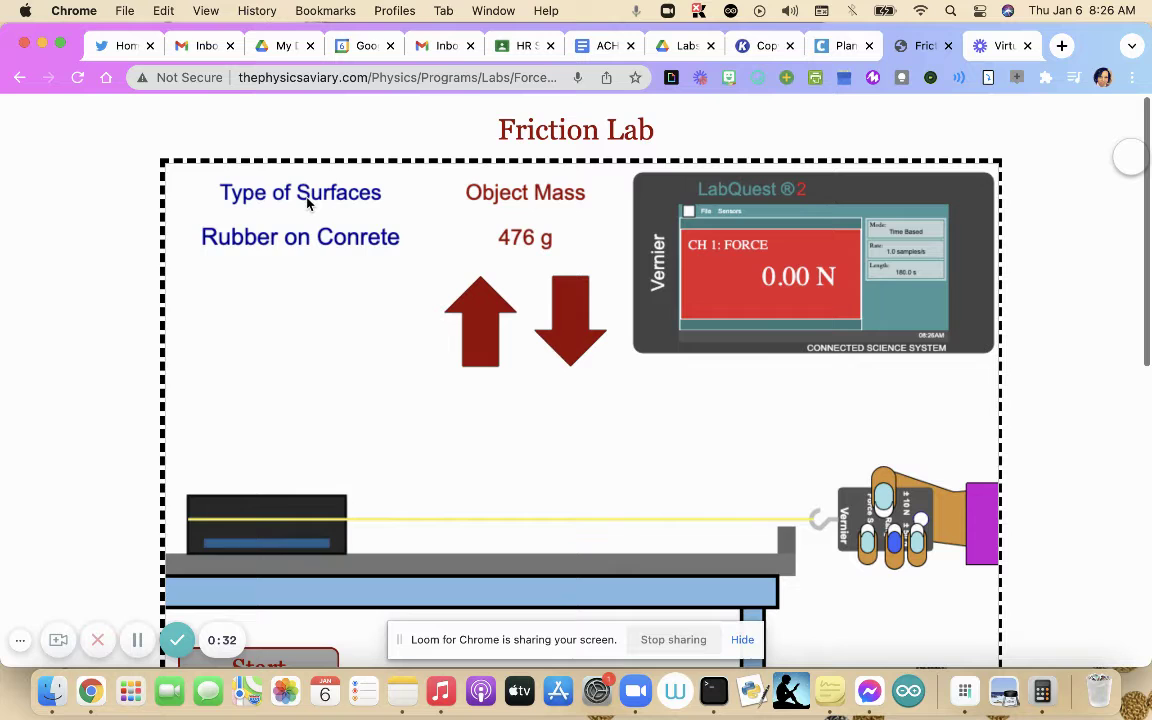
pyautogui.click(308, 203)
pyautogui.click(308, 203)
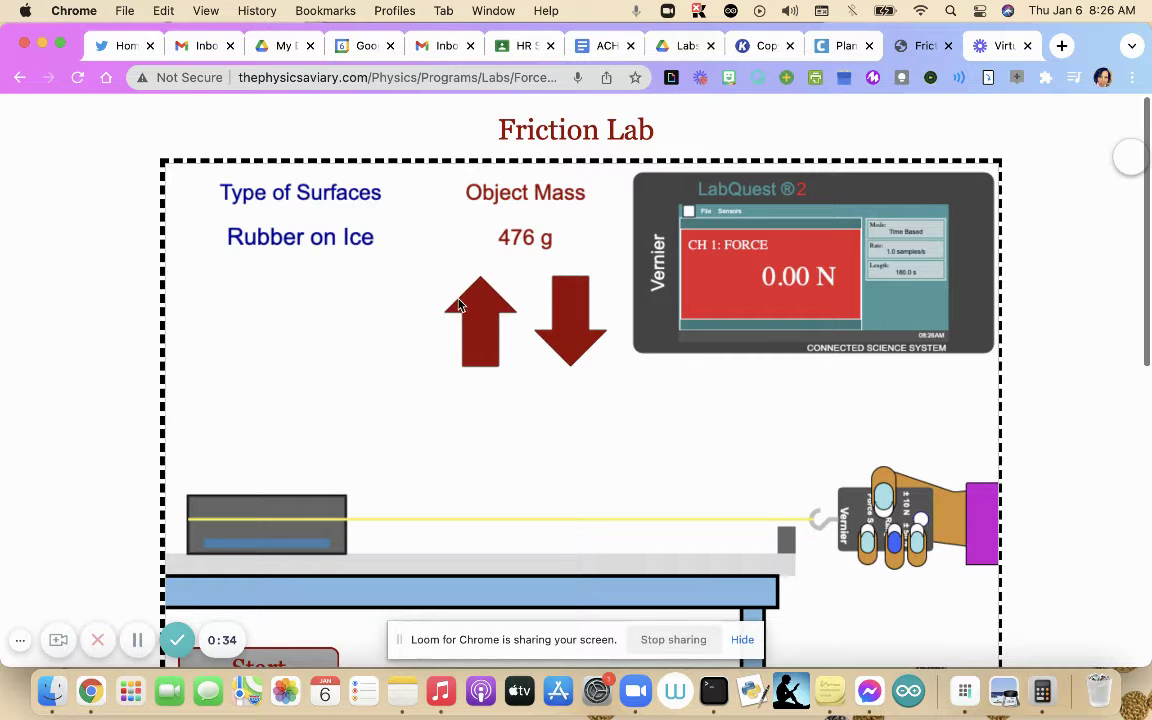
# Step: Add a red text box on the data table's mass blank giving 476 g as 0.476 kg
pyautogui.click(764, 46)
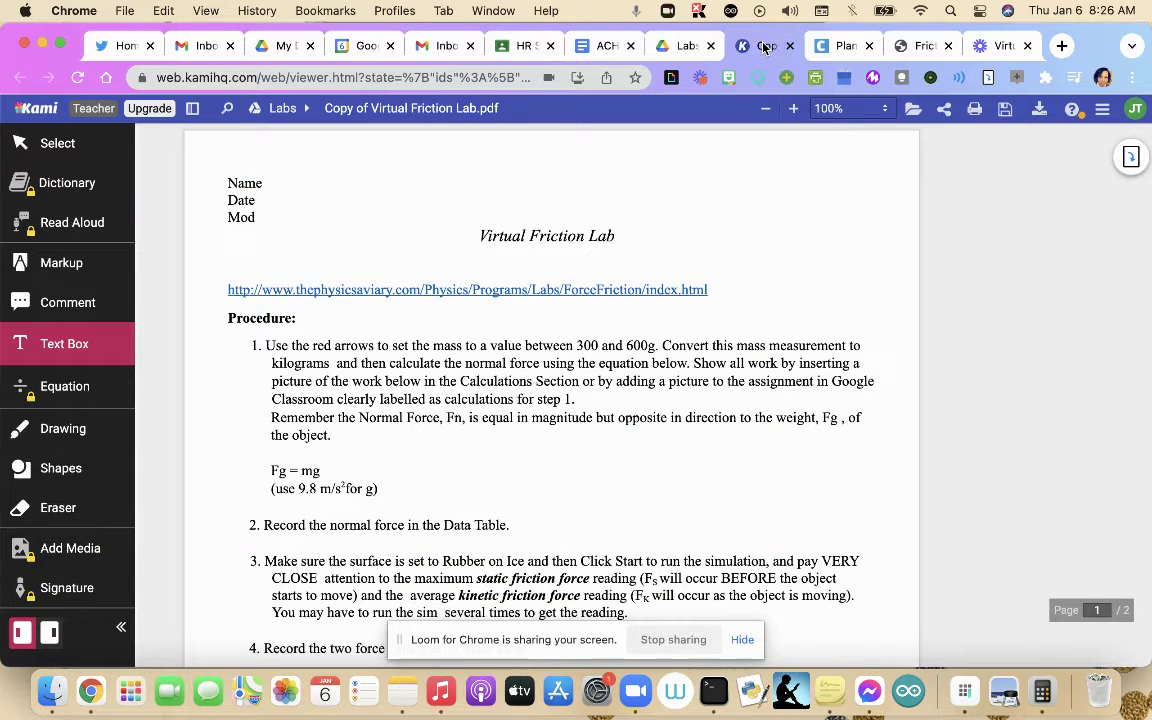
pyautogui.scroll(-15, 499, 441)
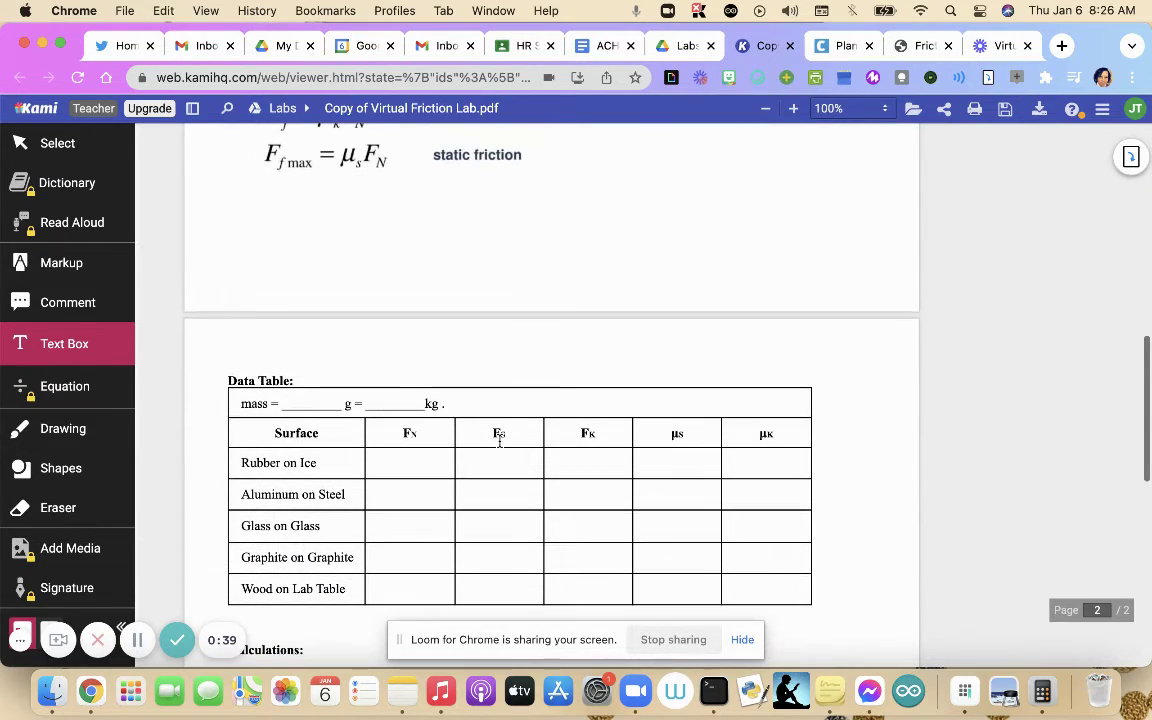
pyautogui.click(64, 343)
pyautogui.click(160, 432)
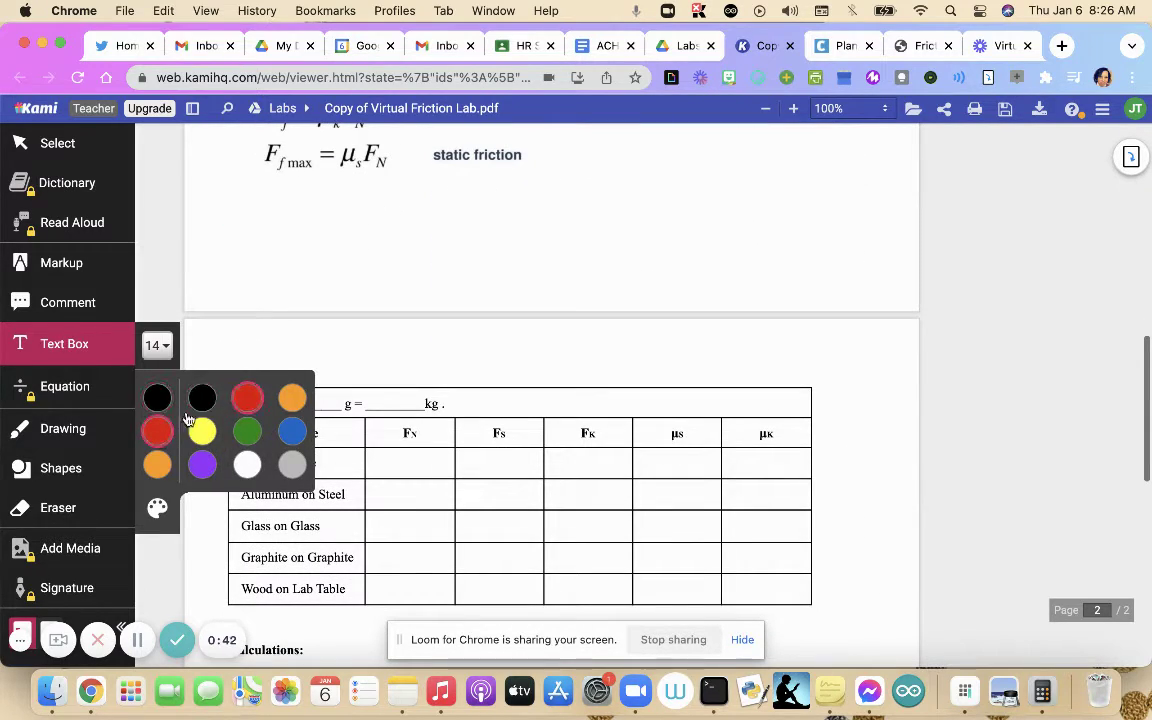
pyautogui.click(290, 400)
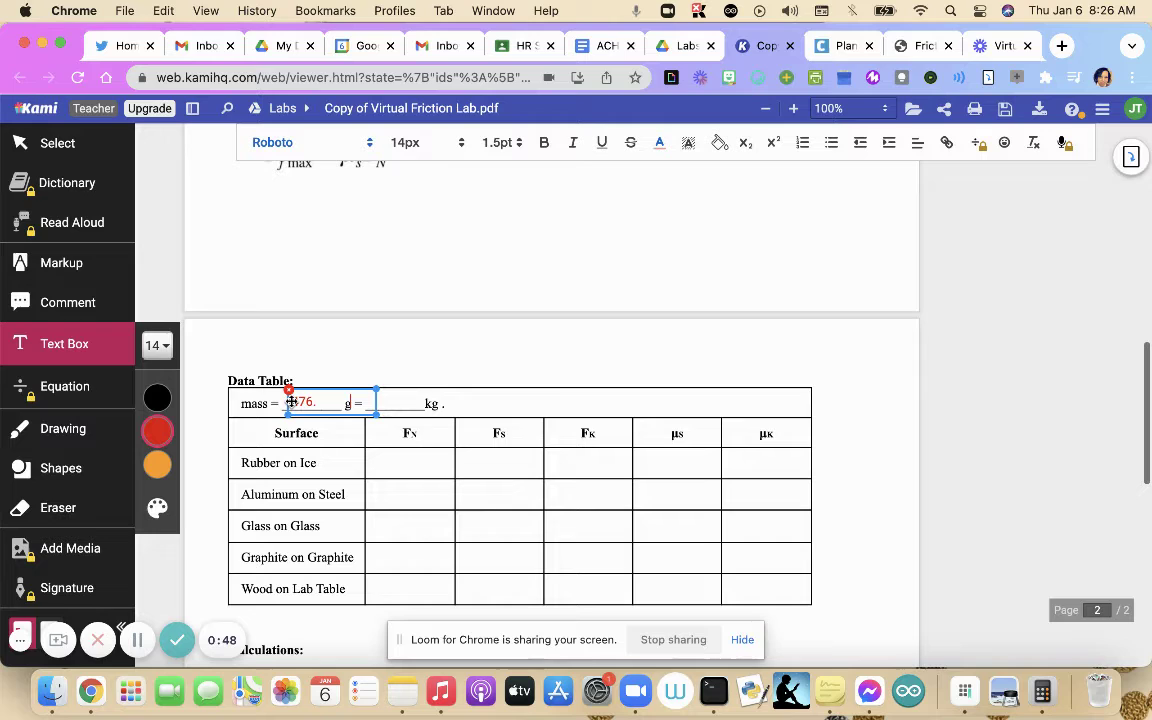
pyautogui.write('976.')
pyautogui.write('  0.47')
pyautogui.write('6')
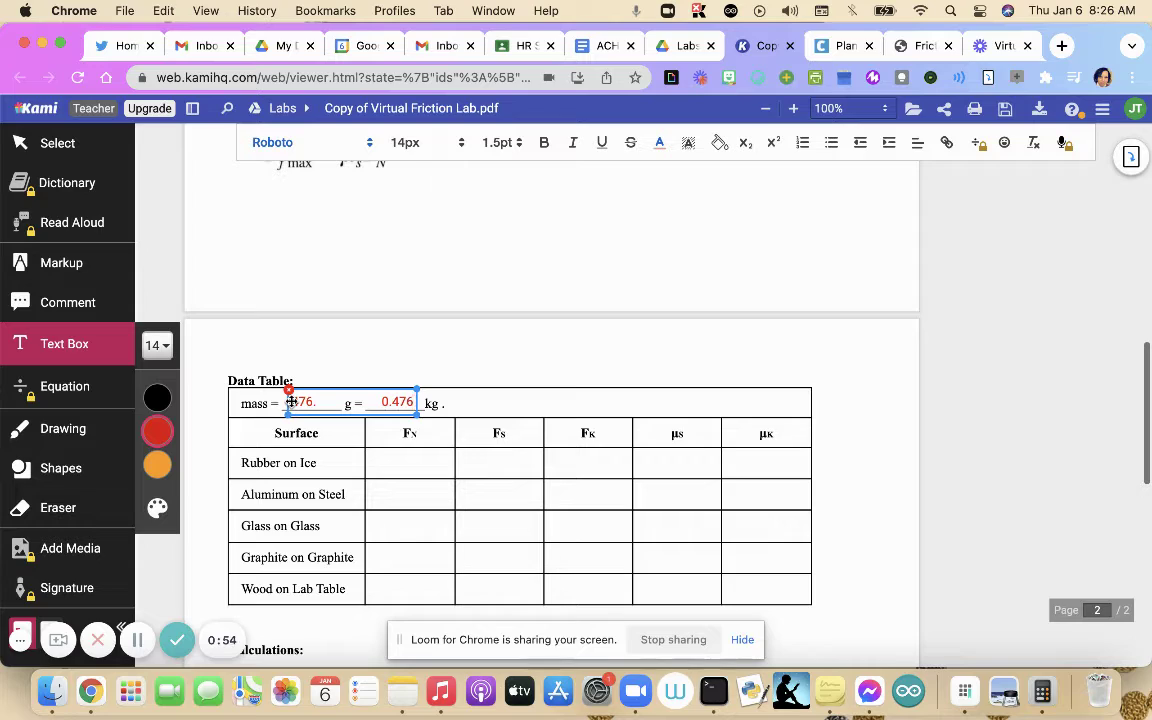
# Step: Add red text 'Fg = (0.476 kg)(9.8) =' beside the Fg = mg equation
pyautogui.scroll(10, 391, 347)
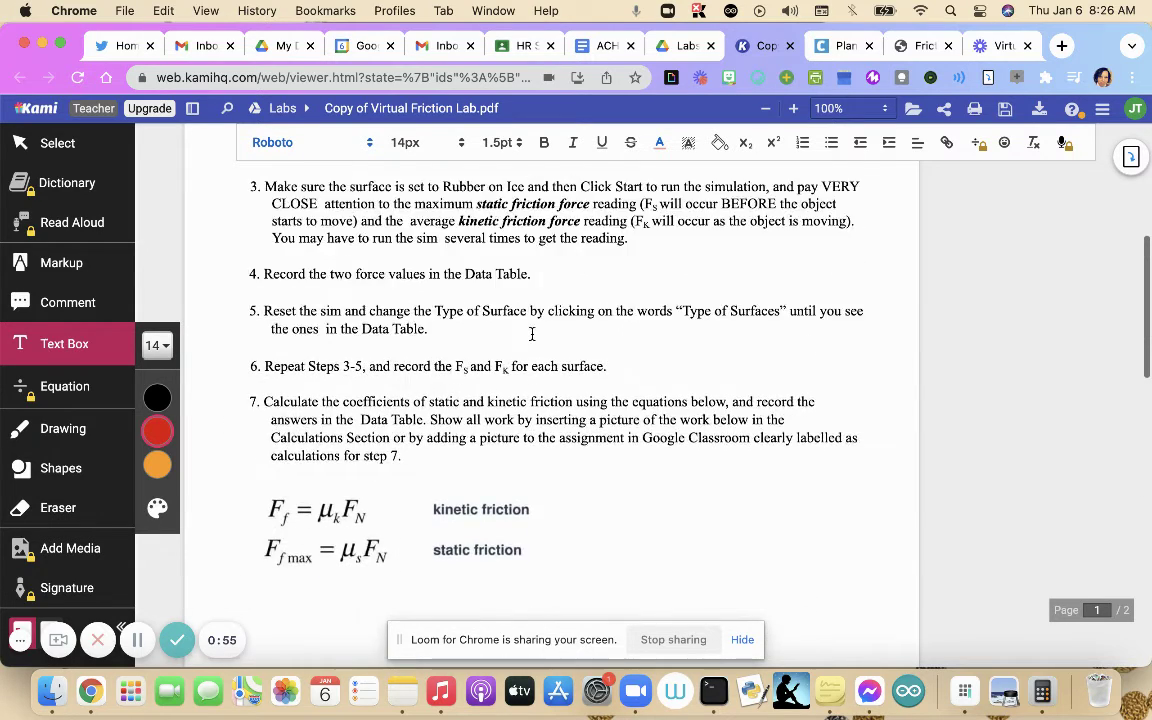
pyautogui.scroll(5, 531, 334)
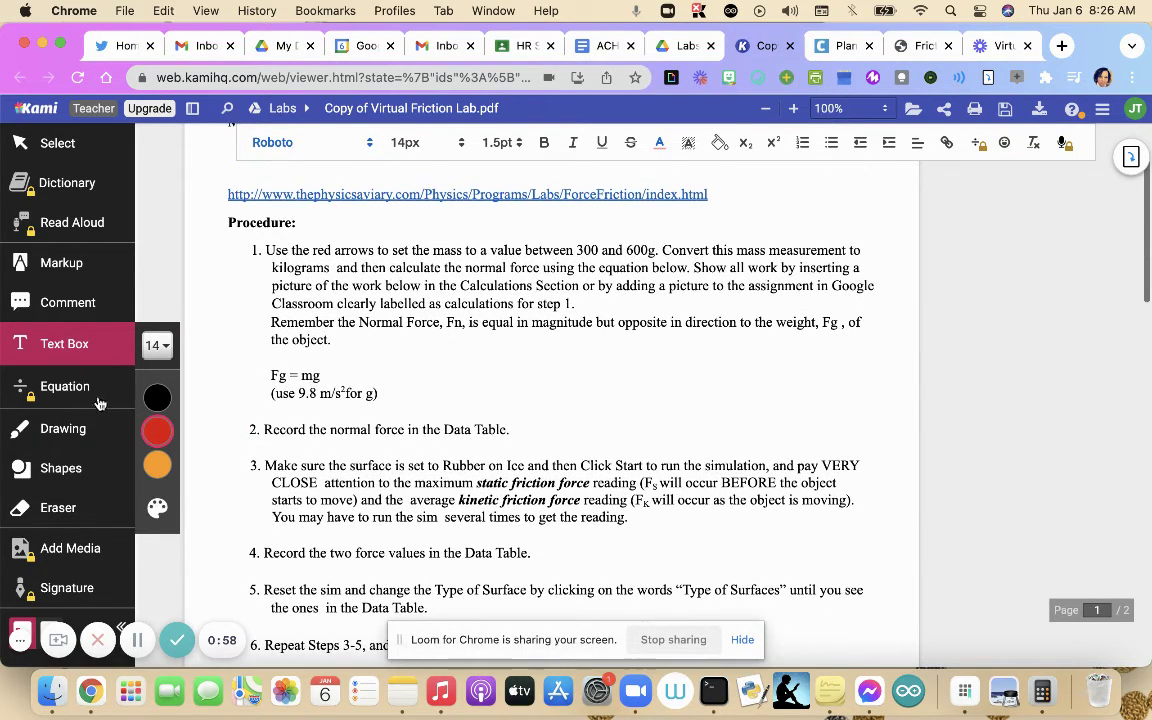
pyautogui.click(463, 364)
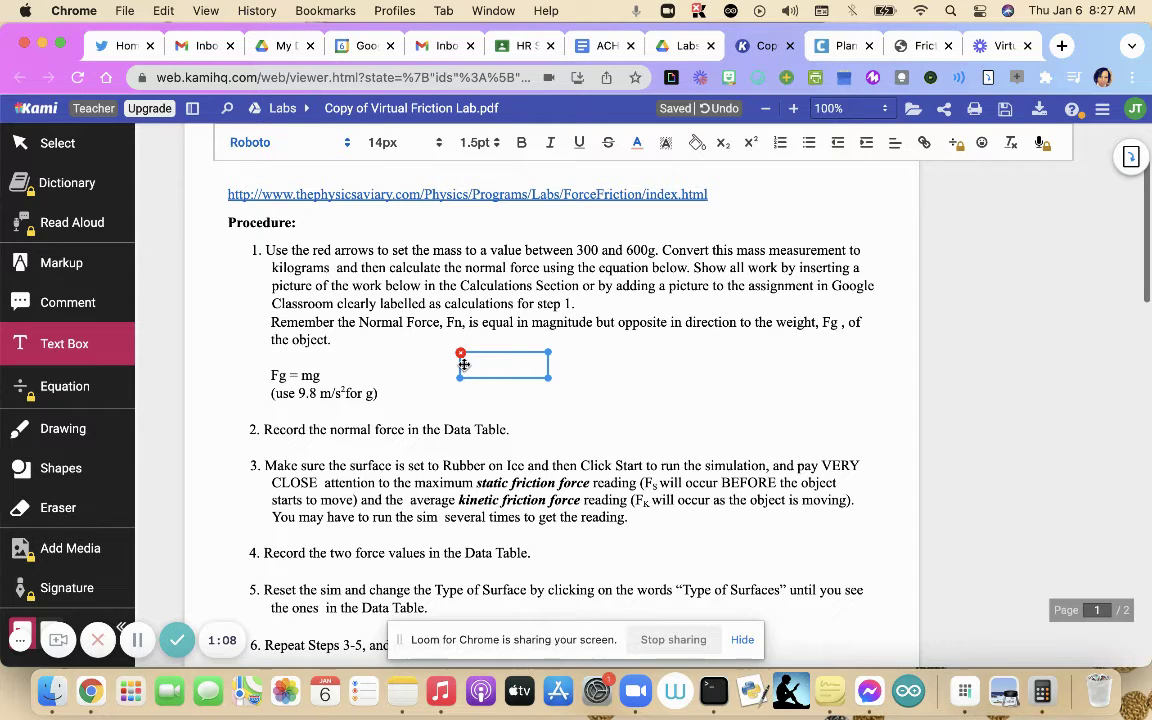
pyautogui.write('Fg')
pyautogui.write('= (0.476 kg')
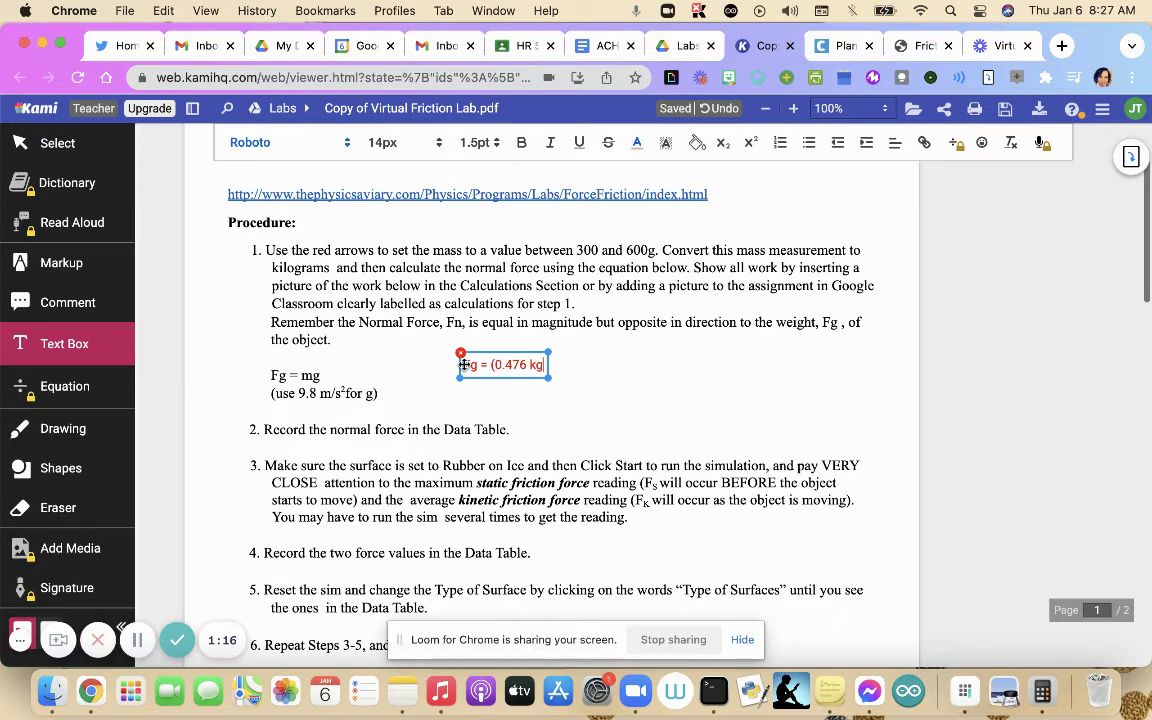
pyautogui.write(')(9.8)')
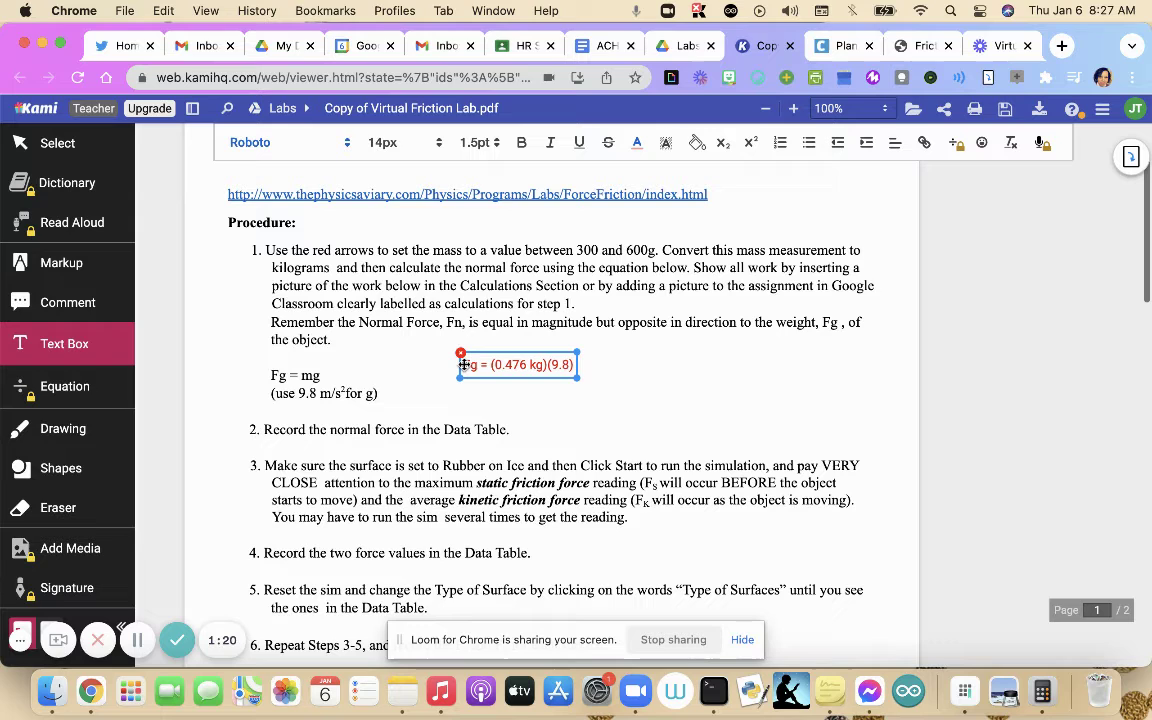
pyautogui.write(' =')
# Step: Multiply 0.476 by 9.8 in Calculator to get 4.6648
pyautogui.click(1041, 692)
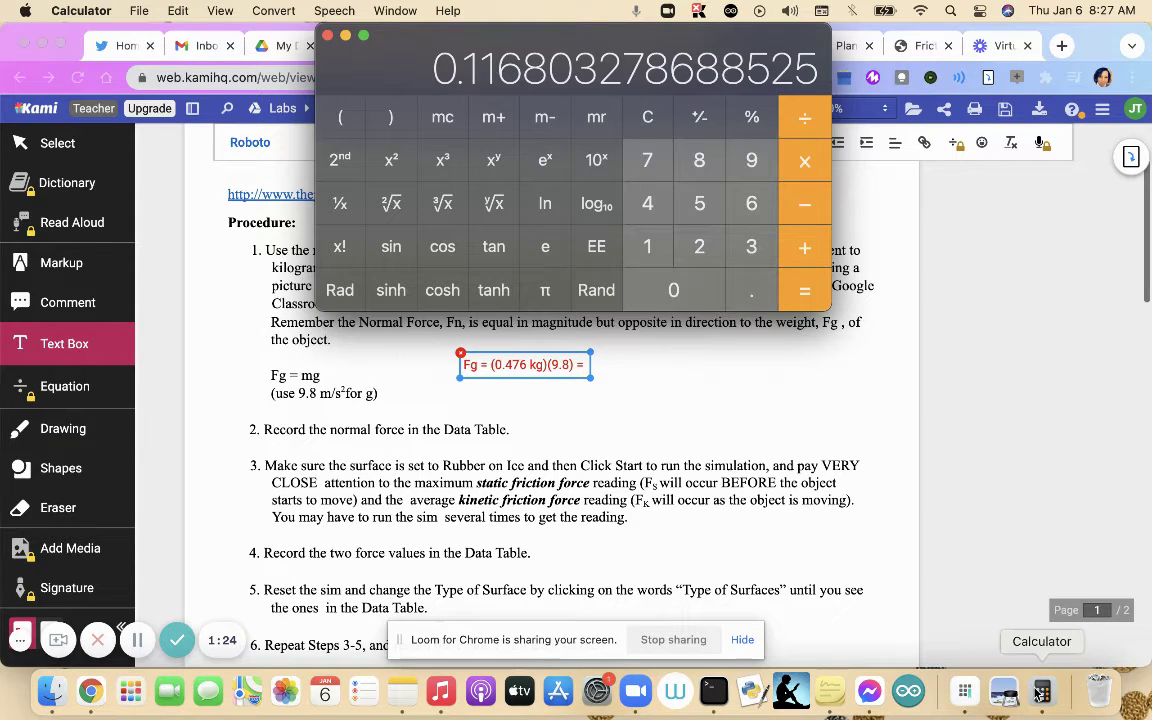
pyautogui.write('0.4')
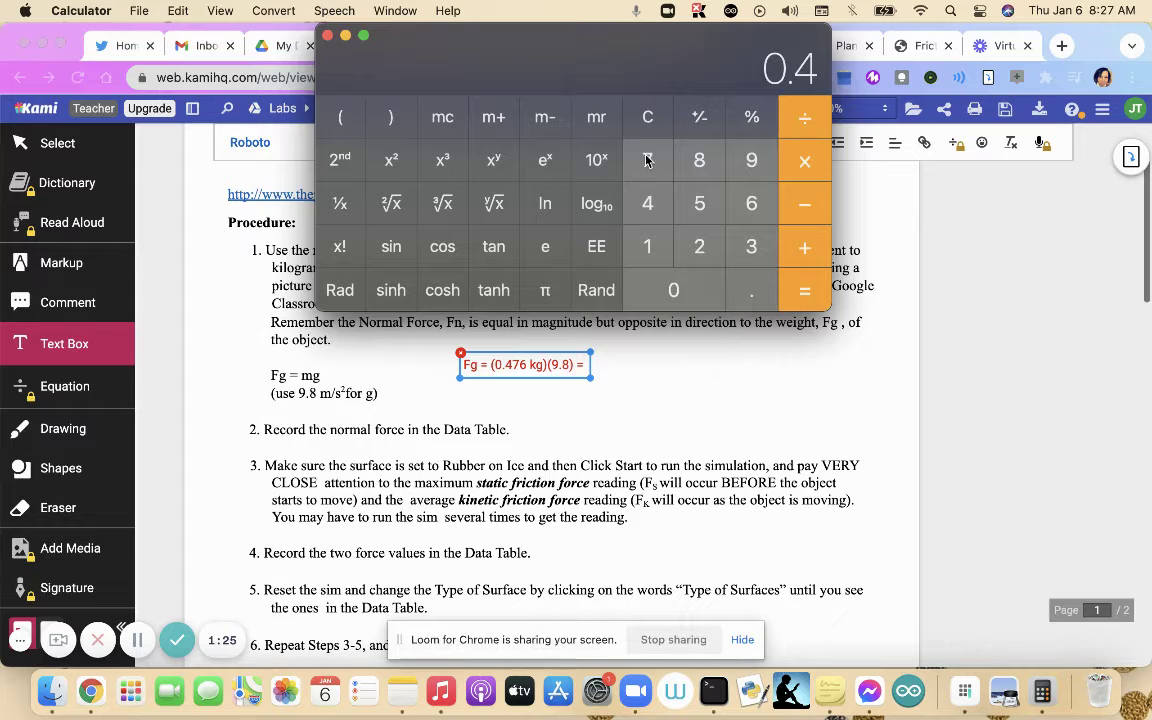
pyautogui.click(646, 160)
pyautogui.click(749, 204)
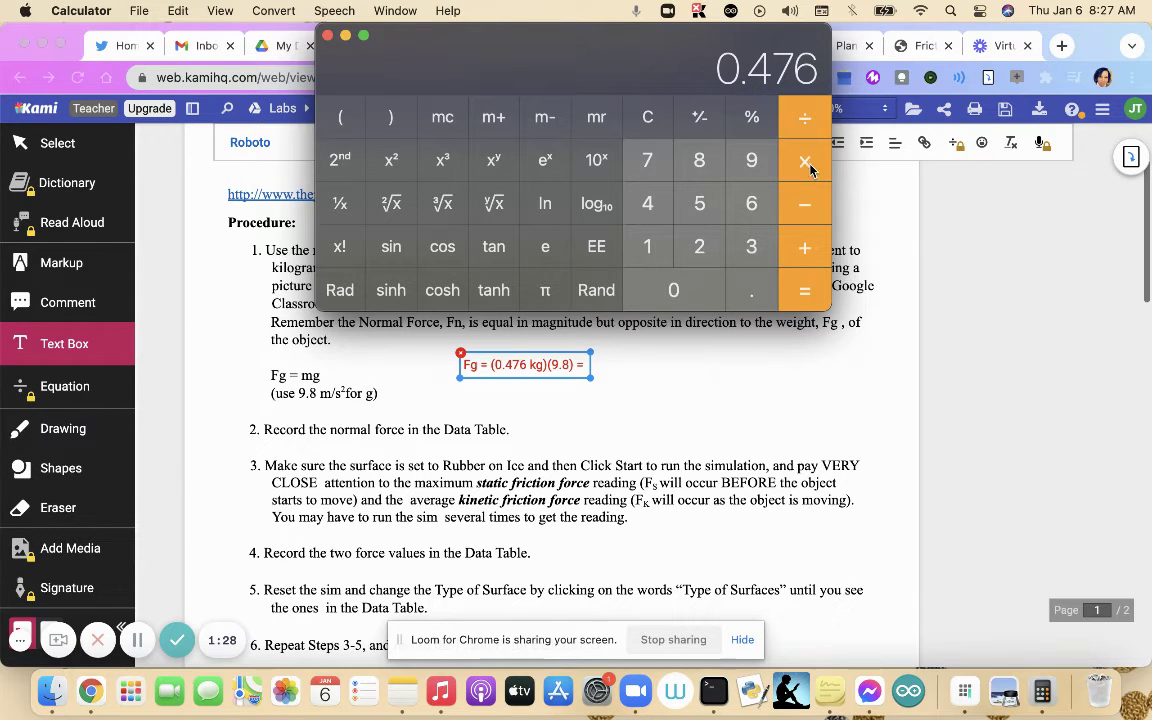
pyautogui.click(808, 165)
pyautogui.click(756, 162)
pyautogui.click(754, 290)
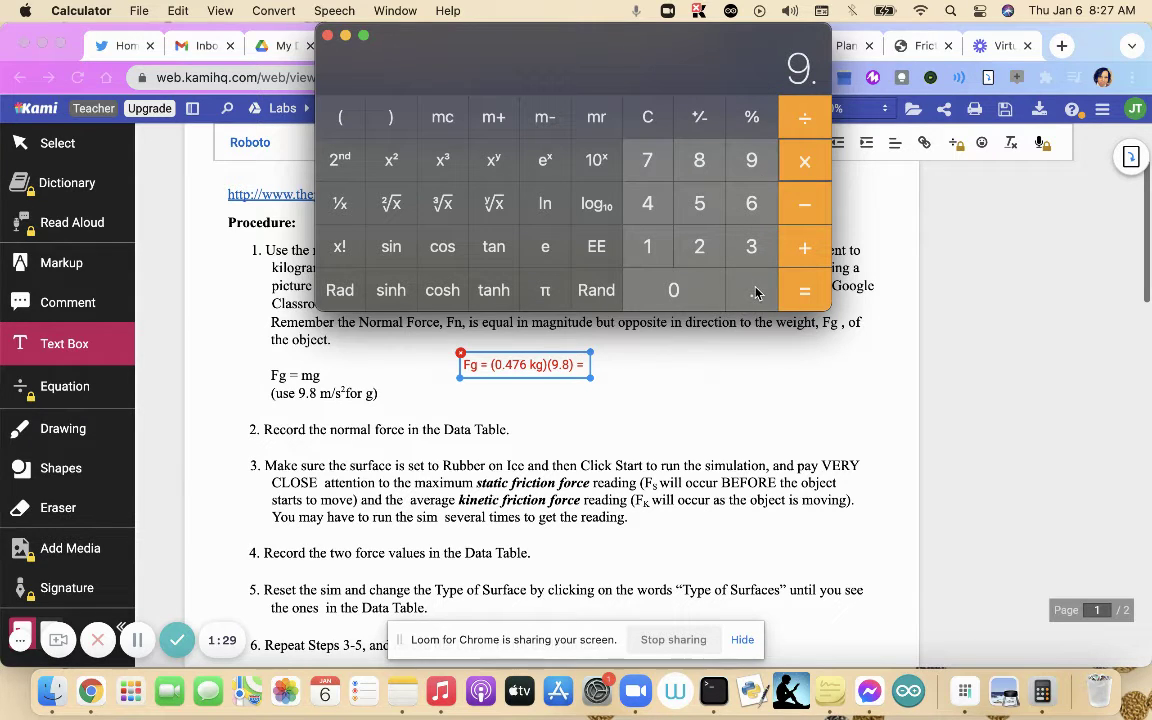
pyautogui.write('8')
pyautogui.click(805, 292)
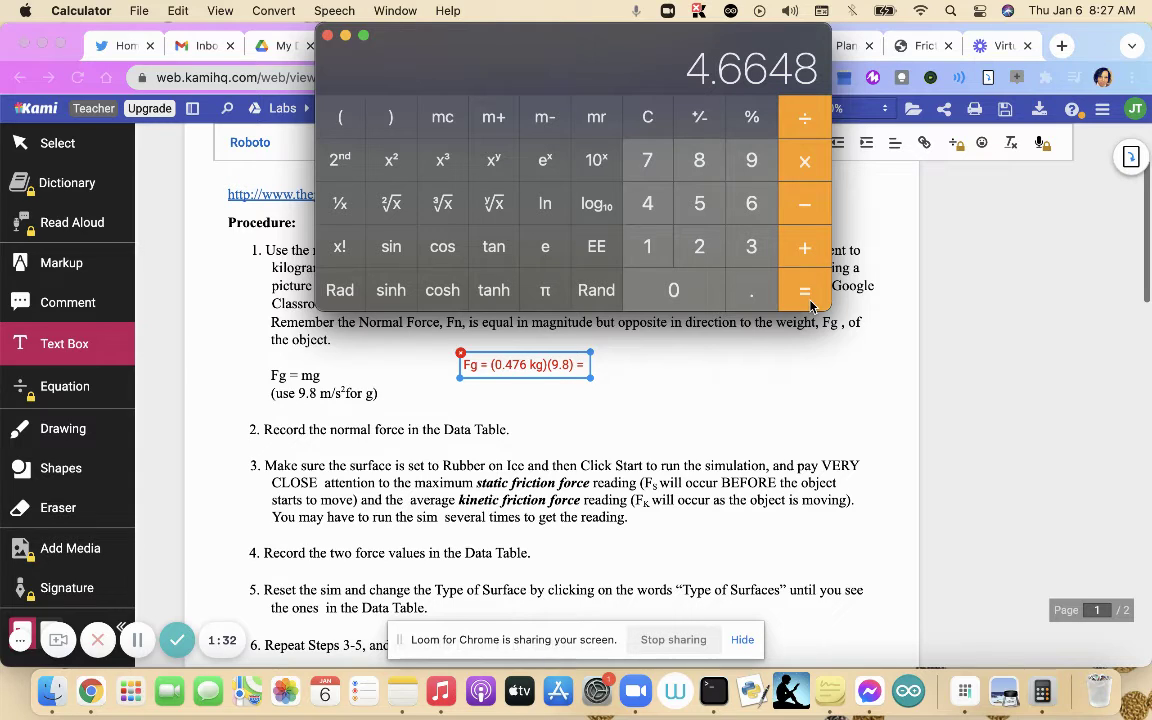
# Step: Complete the weight line in Kami with the result 4.66 N
pyautogui.click(741, 406)
pyautogui.scroll(-10, 735, 410)
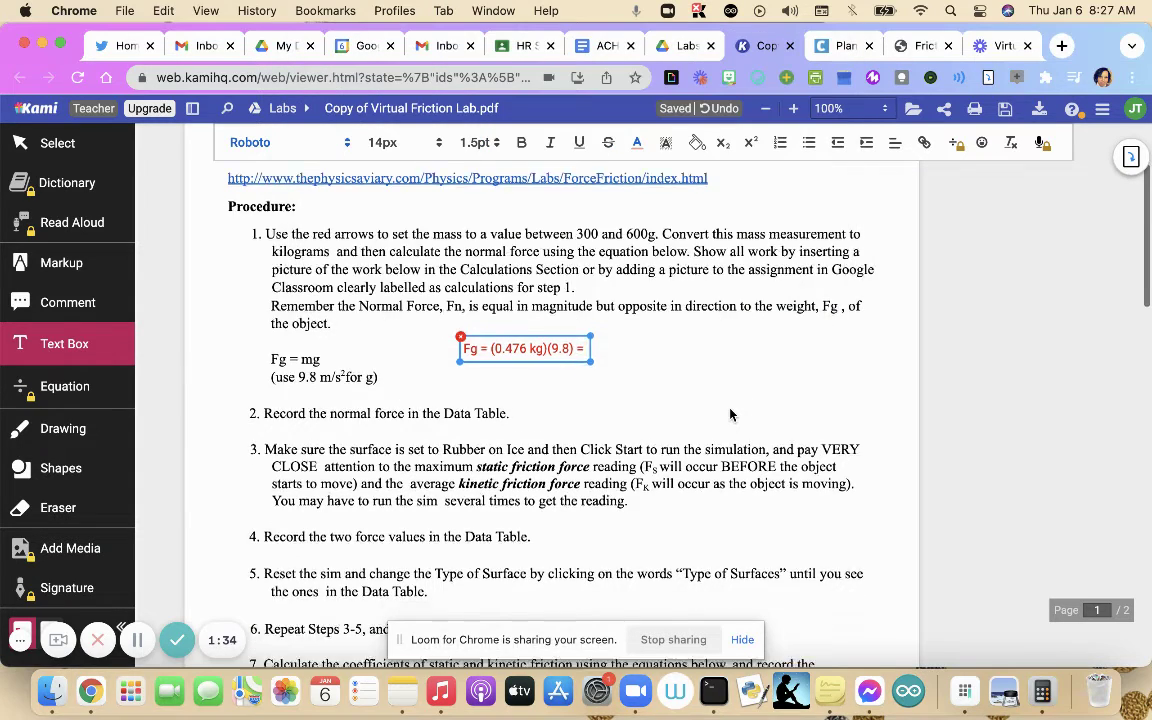
pyautogui.scroll(-3, 730, 414)
pyautogui.scroll(5, 730, 414)
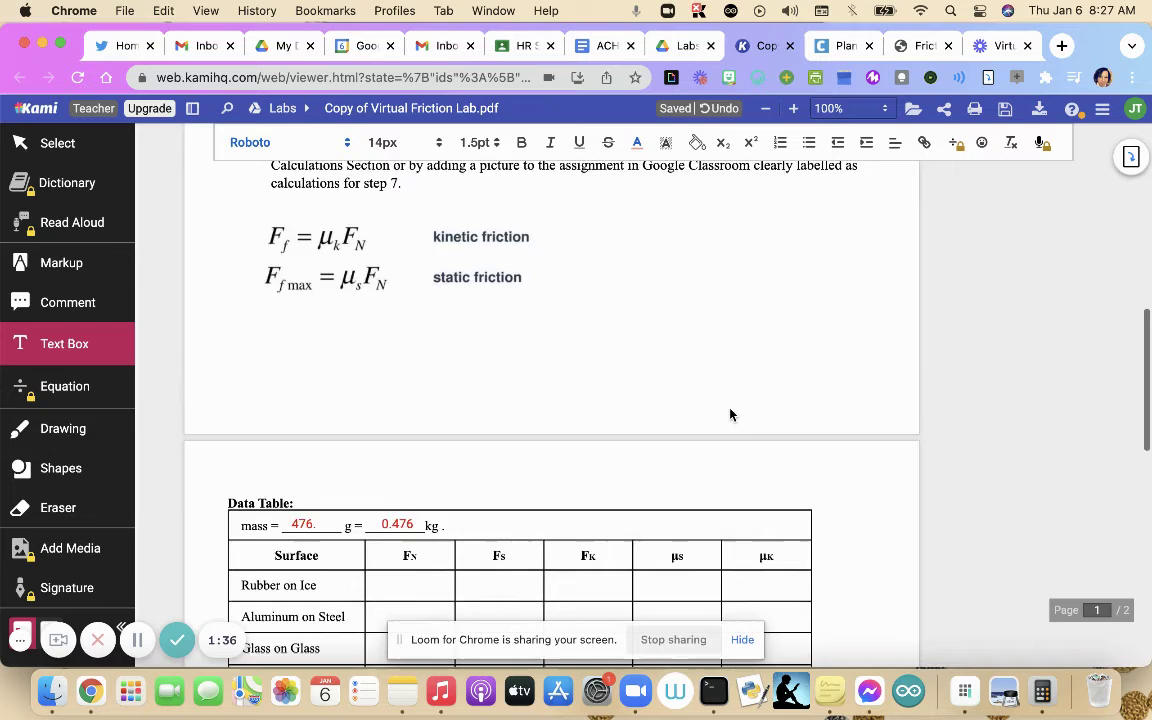
pyautogui.scroll(5, 730, 414)
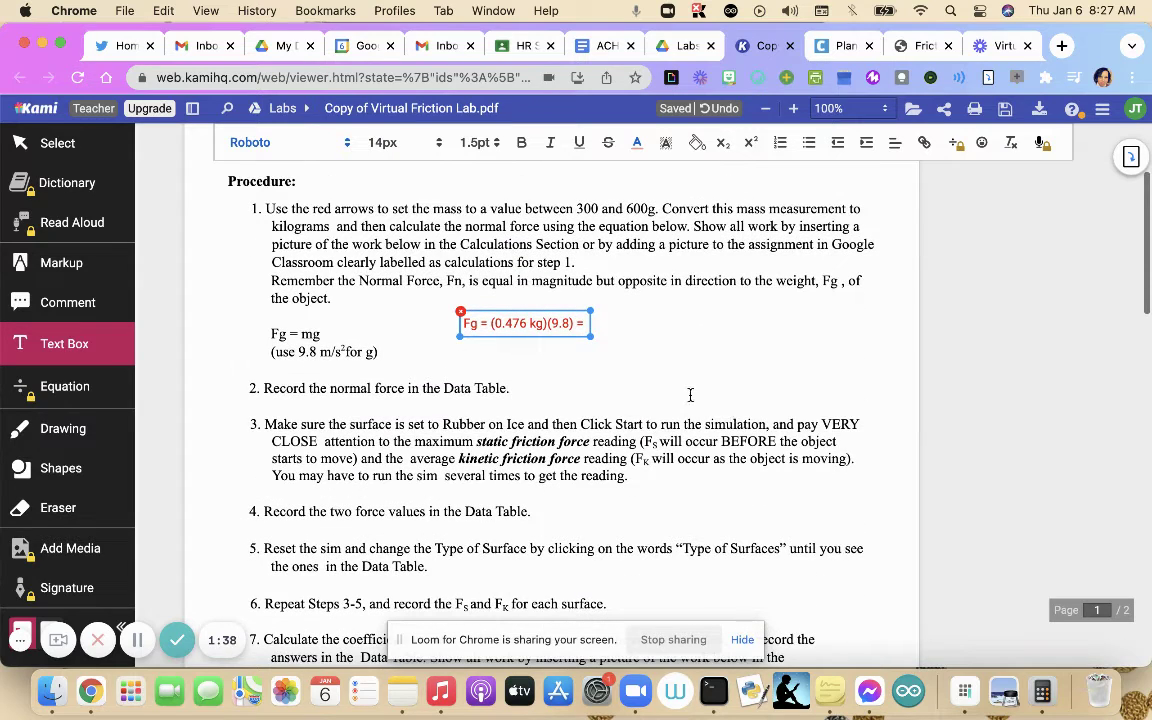
pyautogui.write('4.66 N')
pyautogui.scroll(-10, 690, 394)
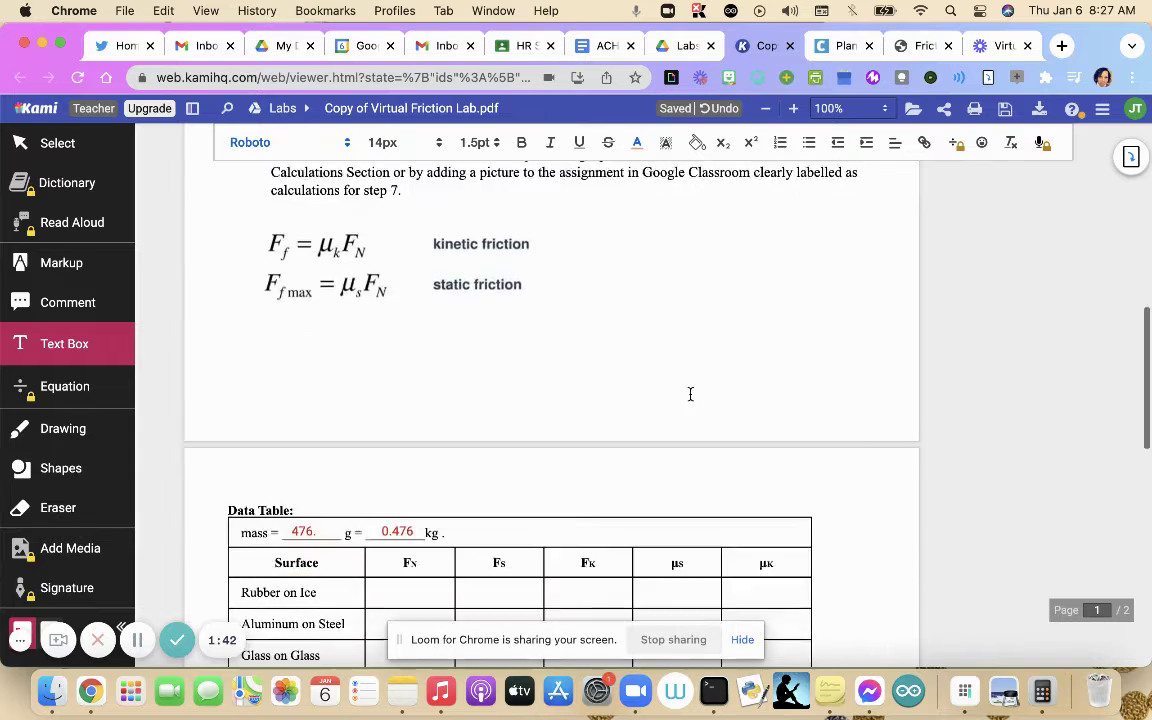
pyautogui.scroll(-1, 690, 394)
pyautogui.click(398, 334)
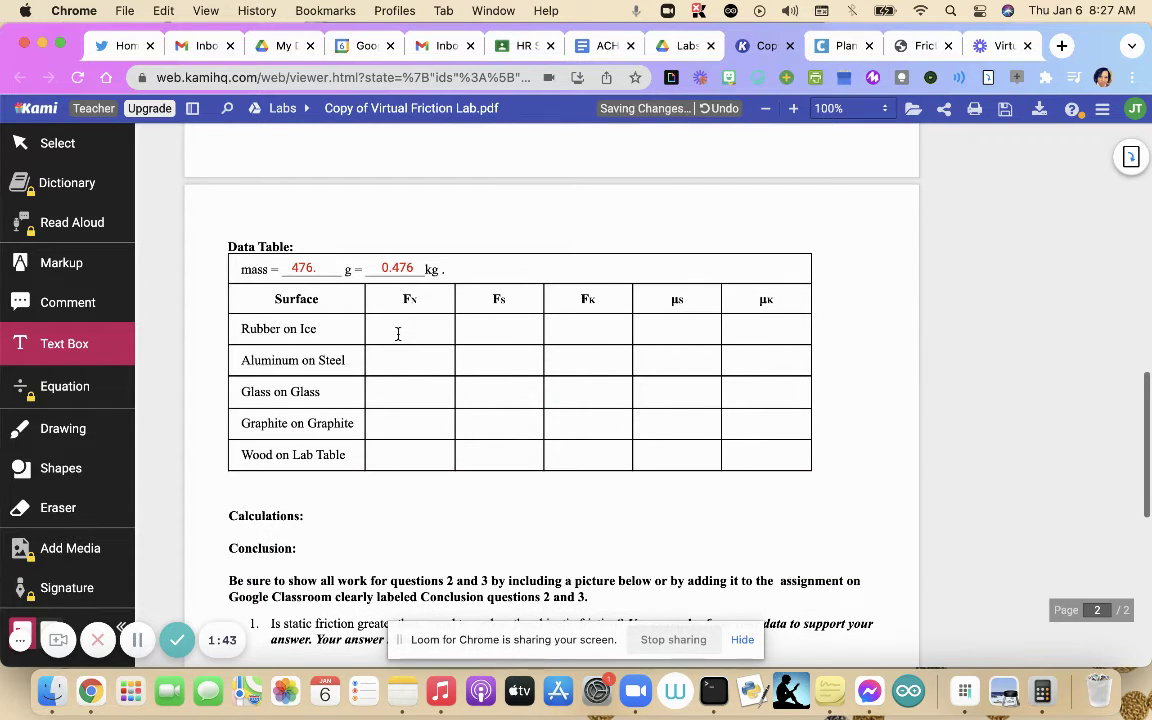
# Step: Fill every row of the FN column with 4.66 N, then return to the Friction Lab
pyautogui.click(99, 349)
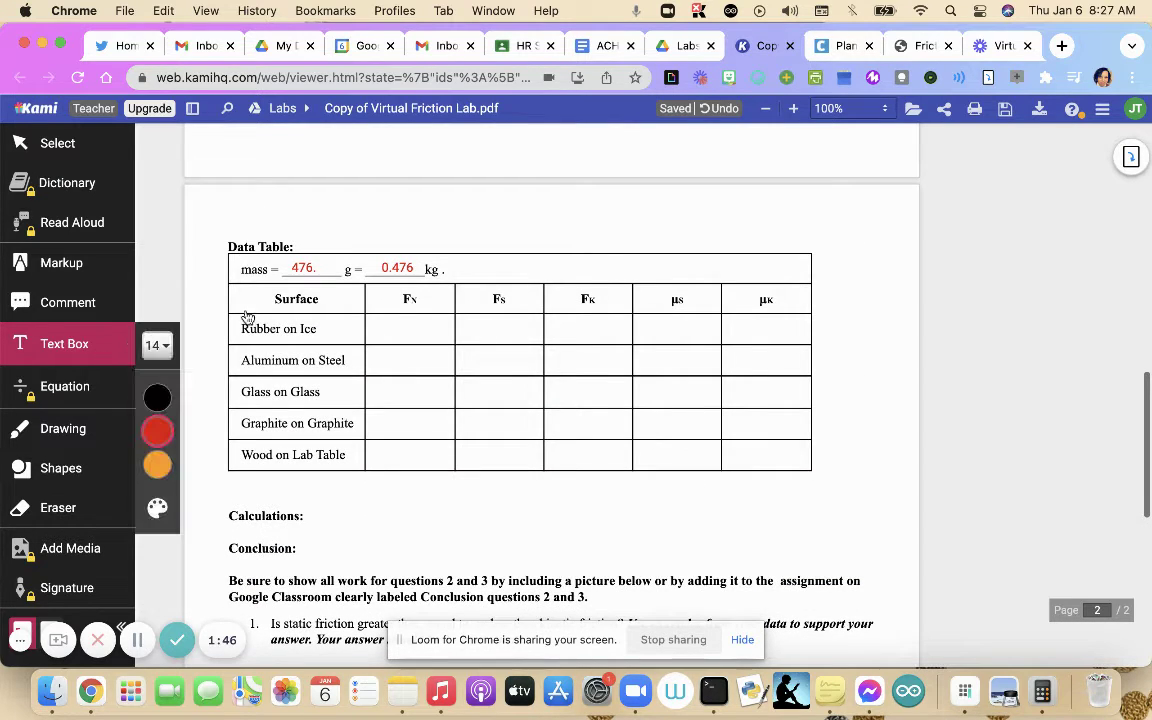
pyautogui.click(391, 324)
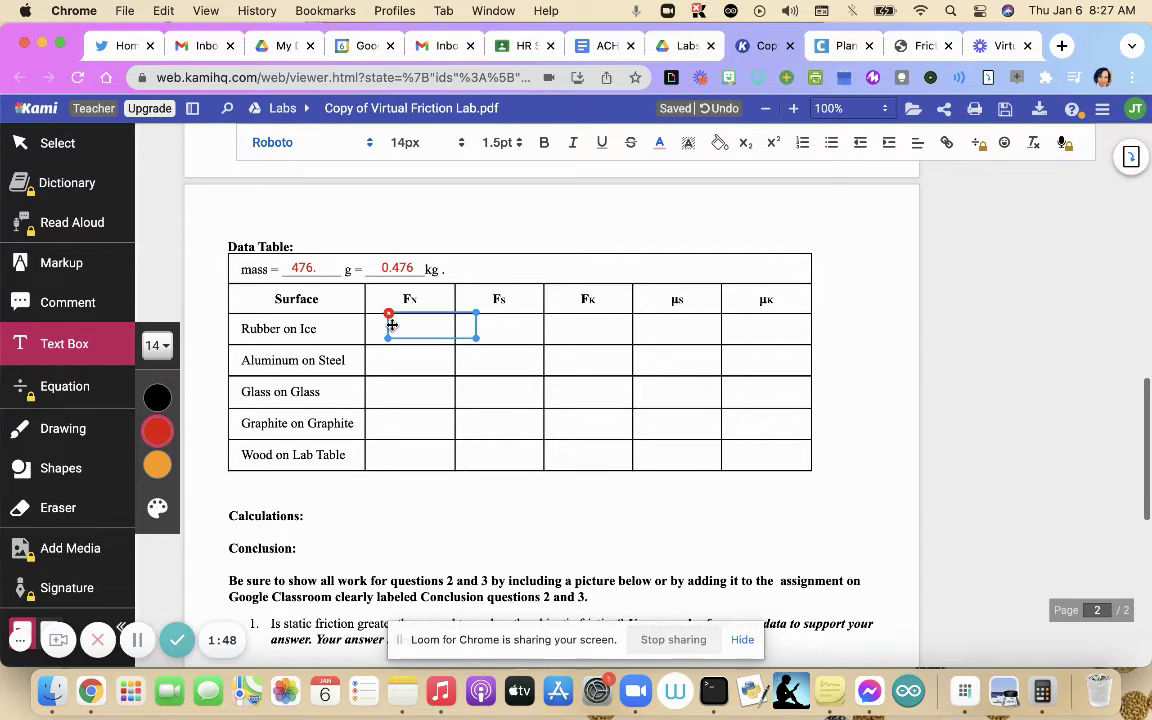
pyautogui.write('4.66 N')
pyautogui.press('Return')
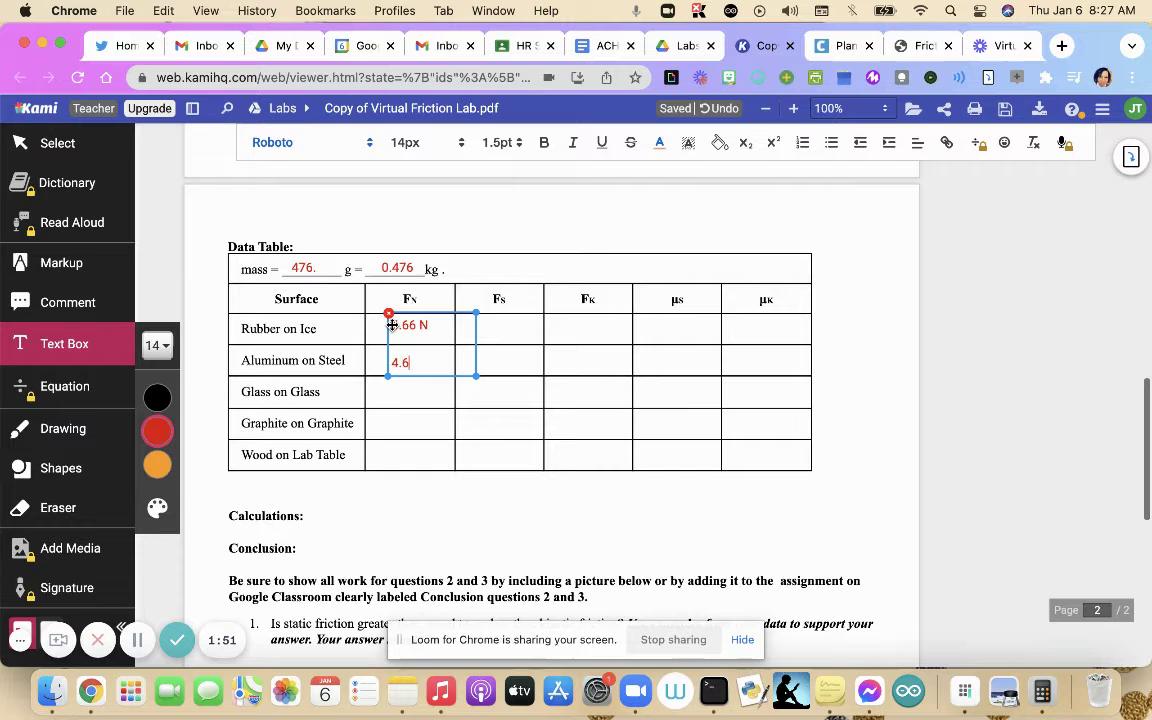
pyautogui.write('4.66 N')
pyautogui.press('Return')
pyautogui.press('Return')
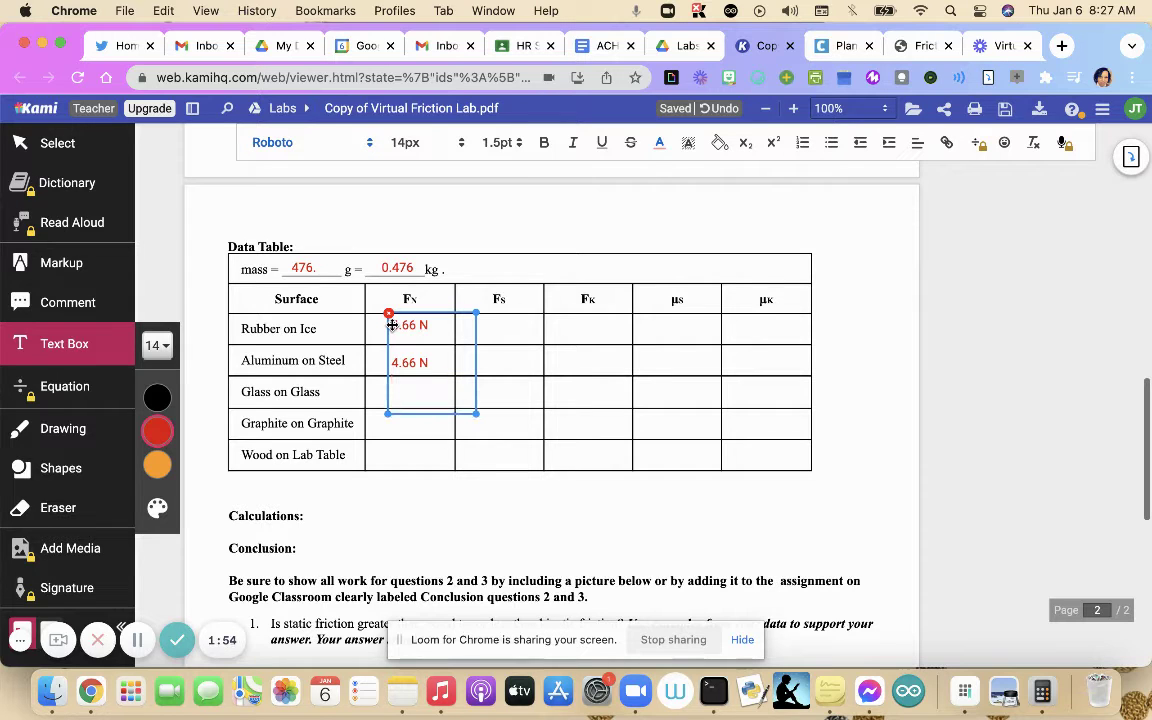
pyautogui.write('4.66 N')
pyautogui.press('Return')
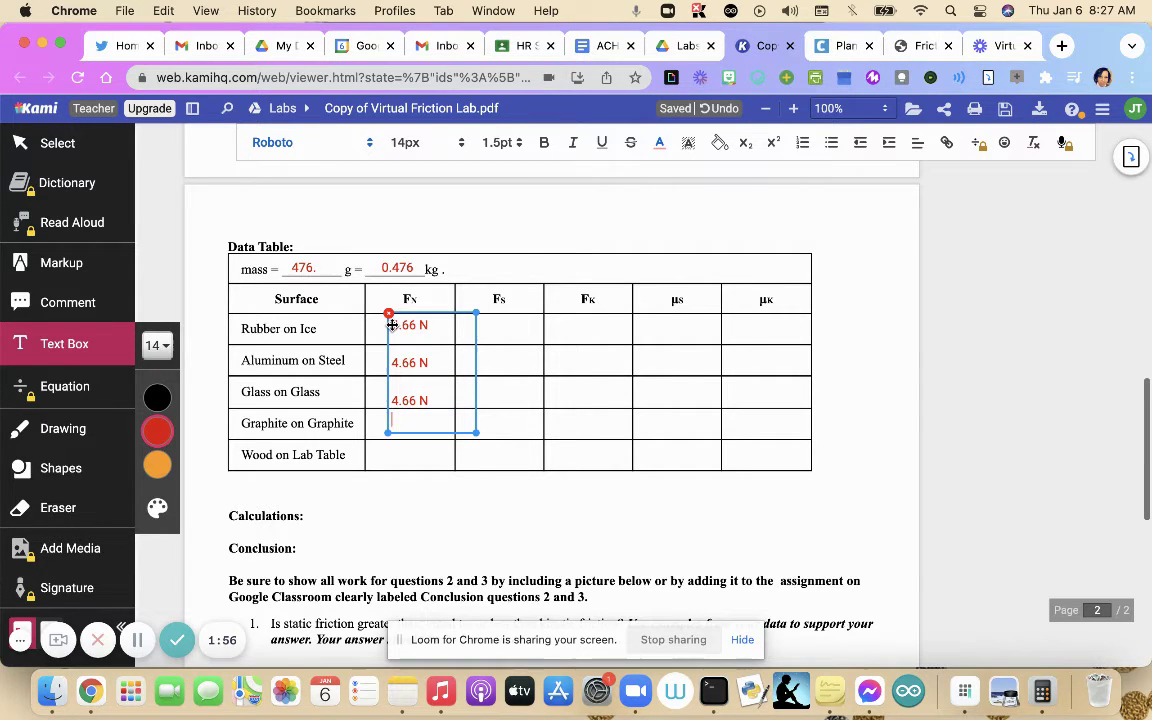
pyautogui.write('4.66 N')
pyautogui.press('Return')
pyautogui.write('4')
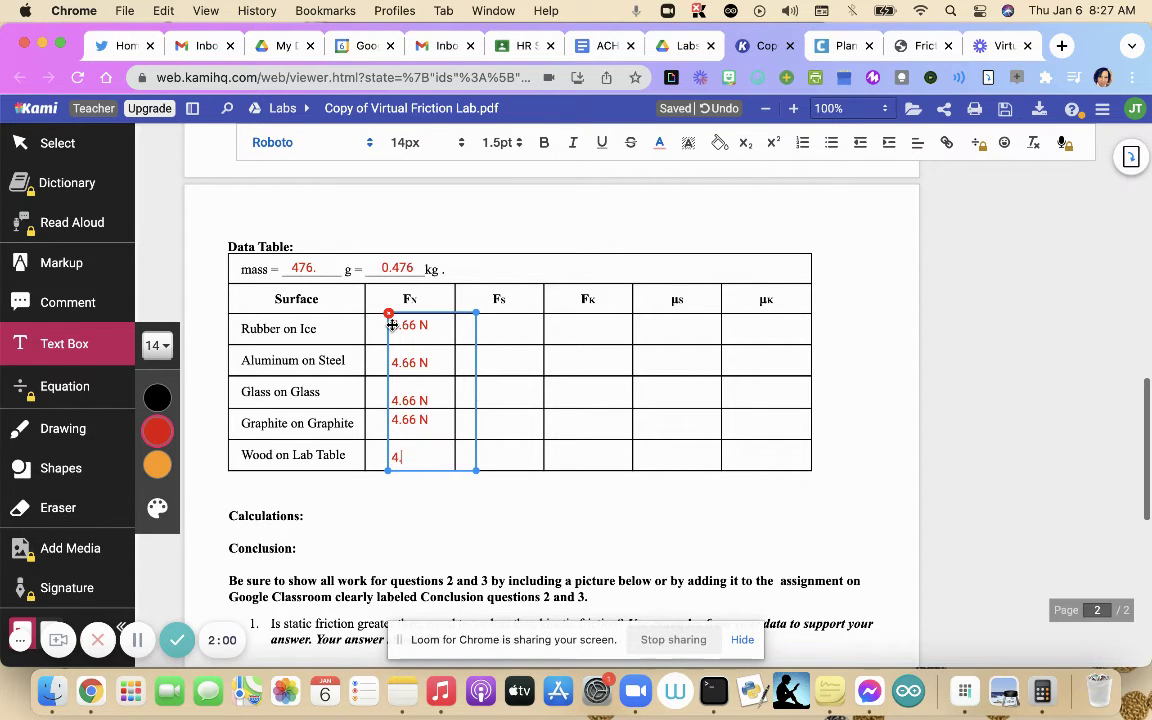
pyautogui.write('.66 N')
pyautogui.click(571, 521)
pyautogui.scroll(10, 568, 494)
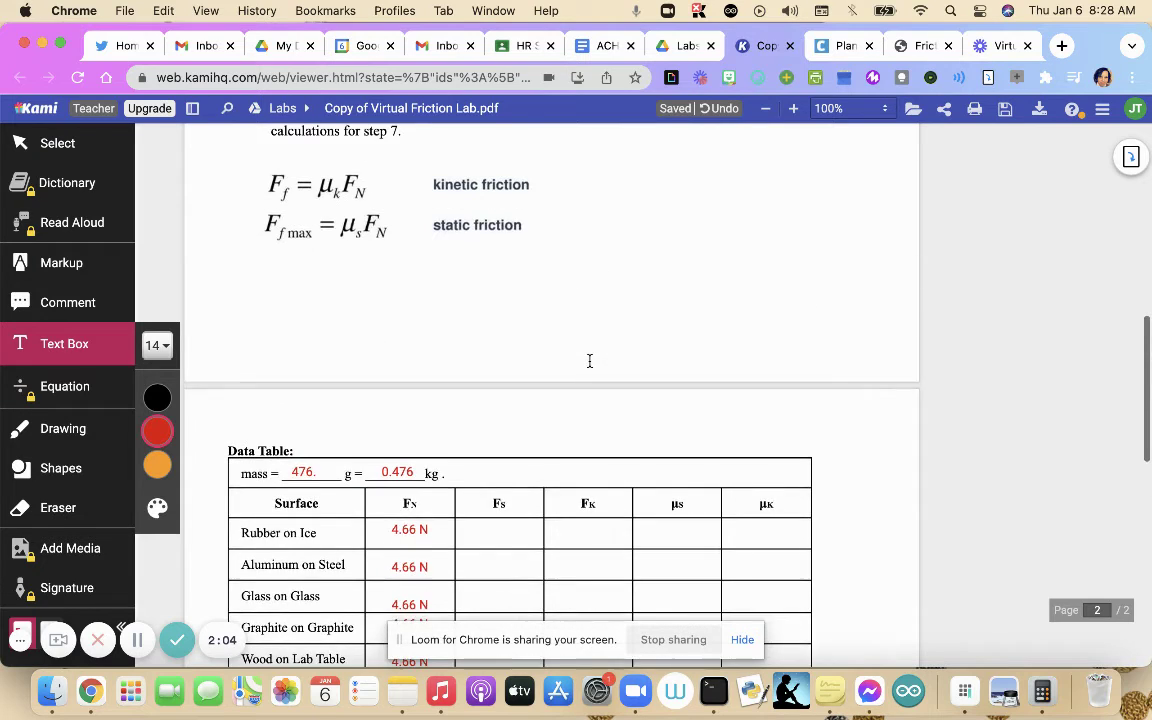
pyautogui.scroll(2, 589, 361)
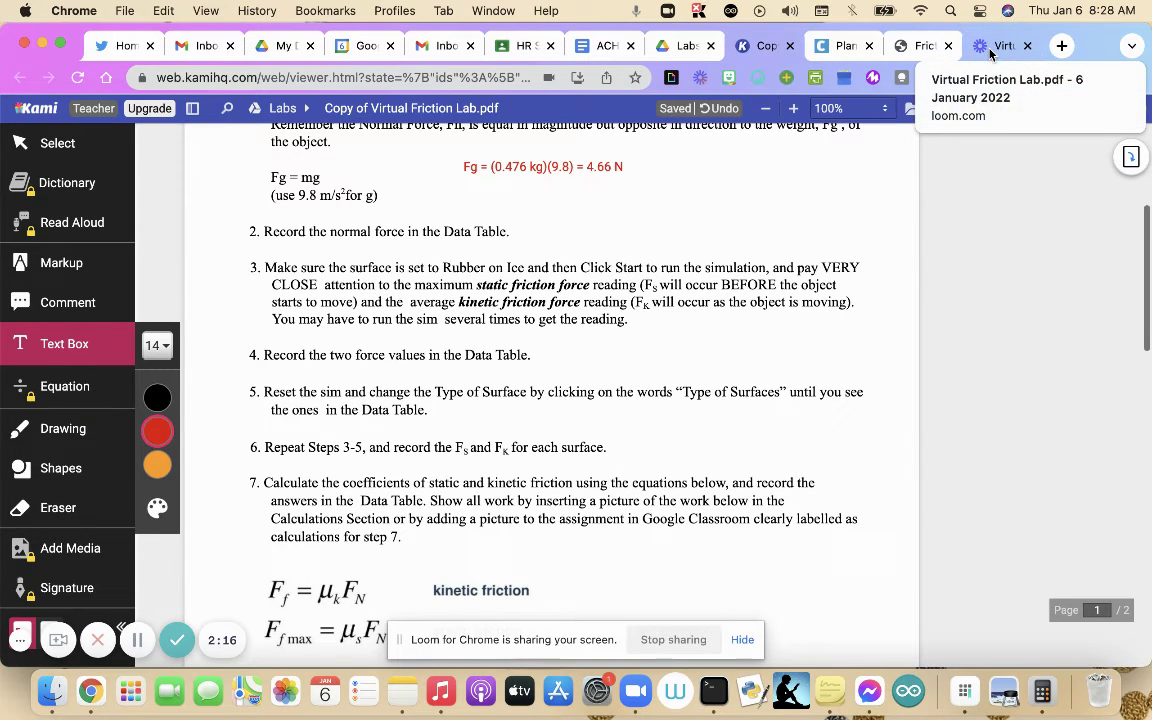
pyautogui.click(912, 46)
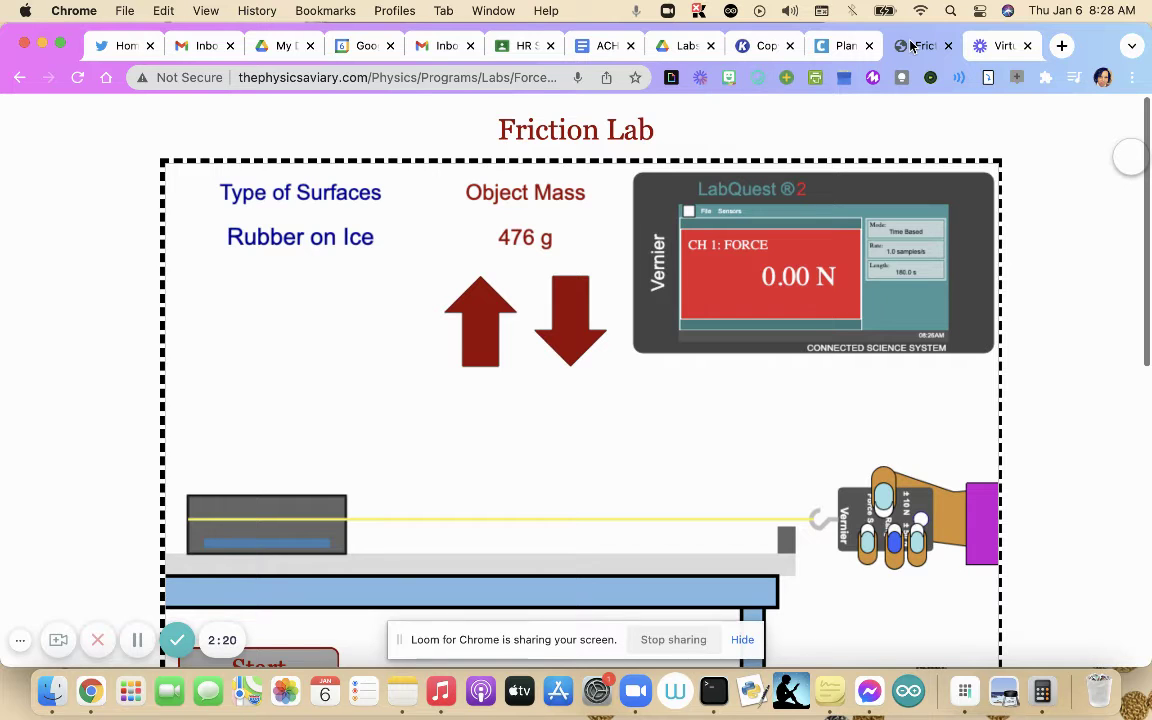
# Step: Run the Rubber on Ice pull and view its force graph, peaking near 0.55 N, levelling near 0.35 N
pyautogui.scroll(-3, 454, 425)
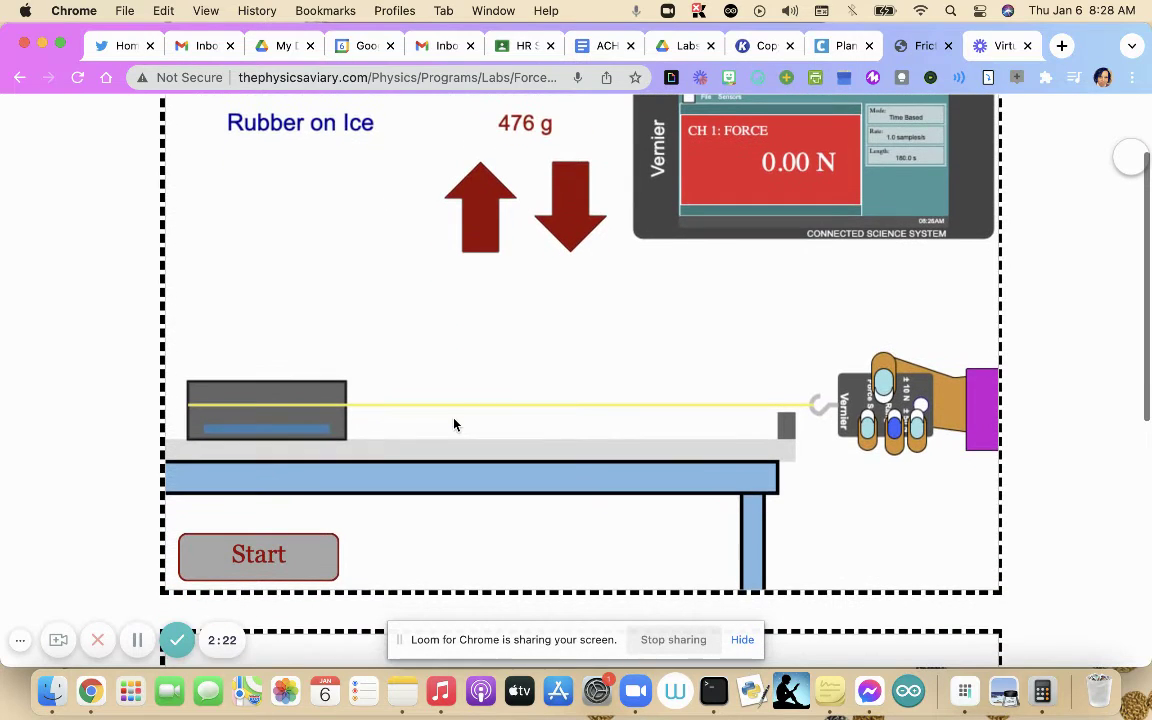
pyautogui.click(265, 564)
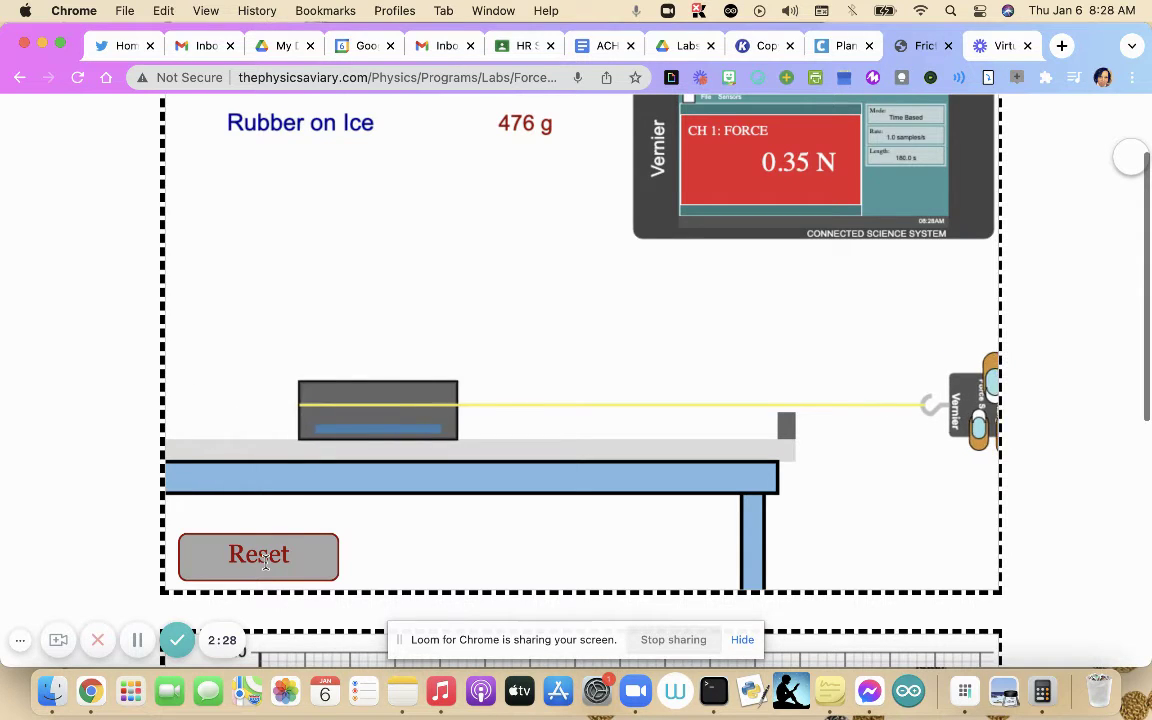
pyautogui.scroll(-2, 622, 480)
pyautogui.scroll(-10, 625, 487)
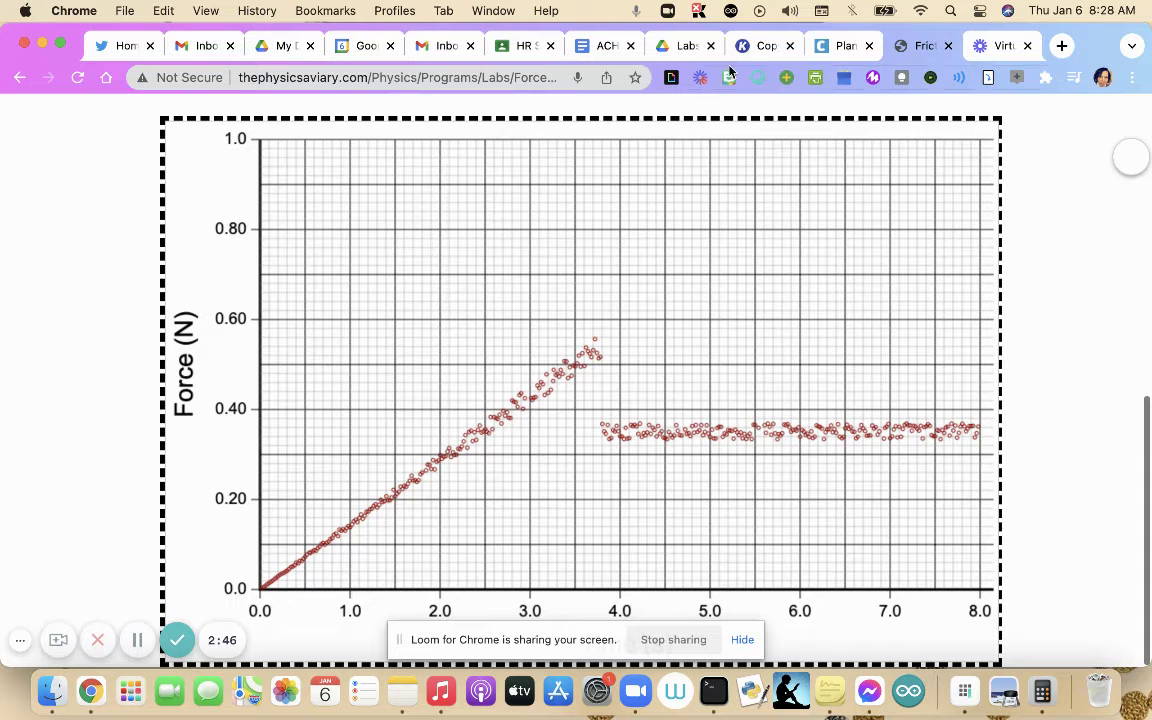
# Step: Enter the static friction force in the Rubber on Ice Fs cell
pyautogui.click(768, 47)
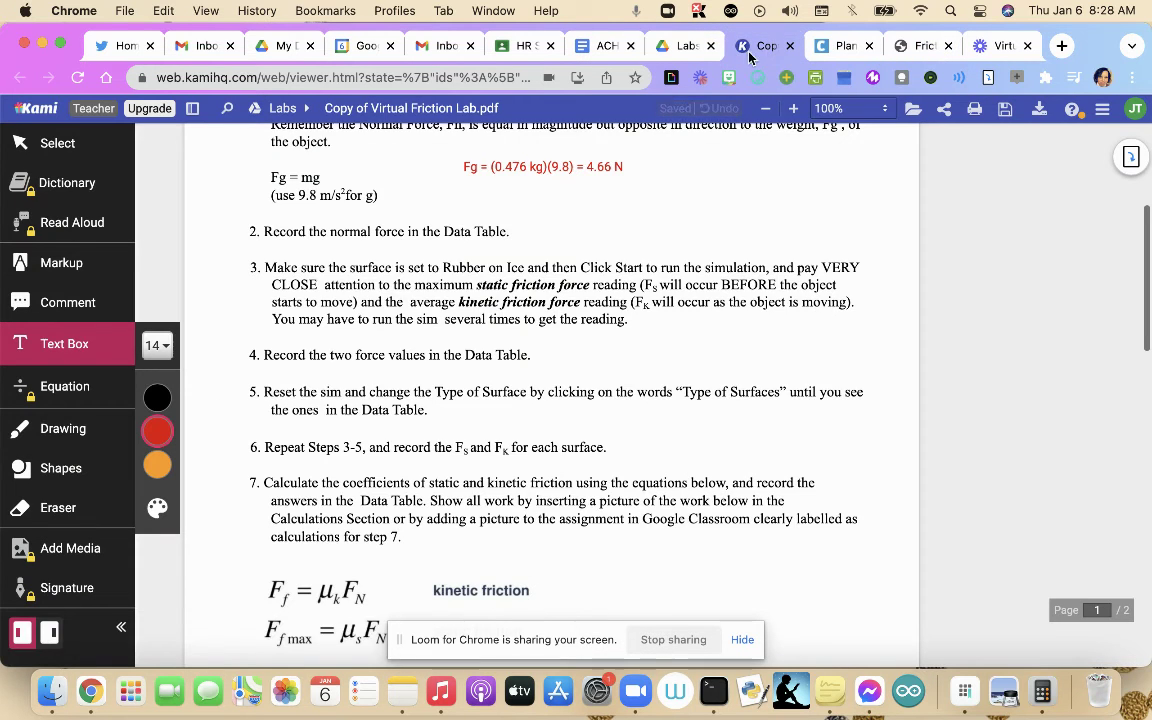
pyautogui.scroll(-10, 622, 437)
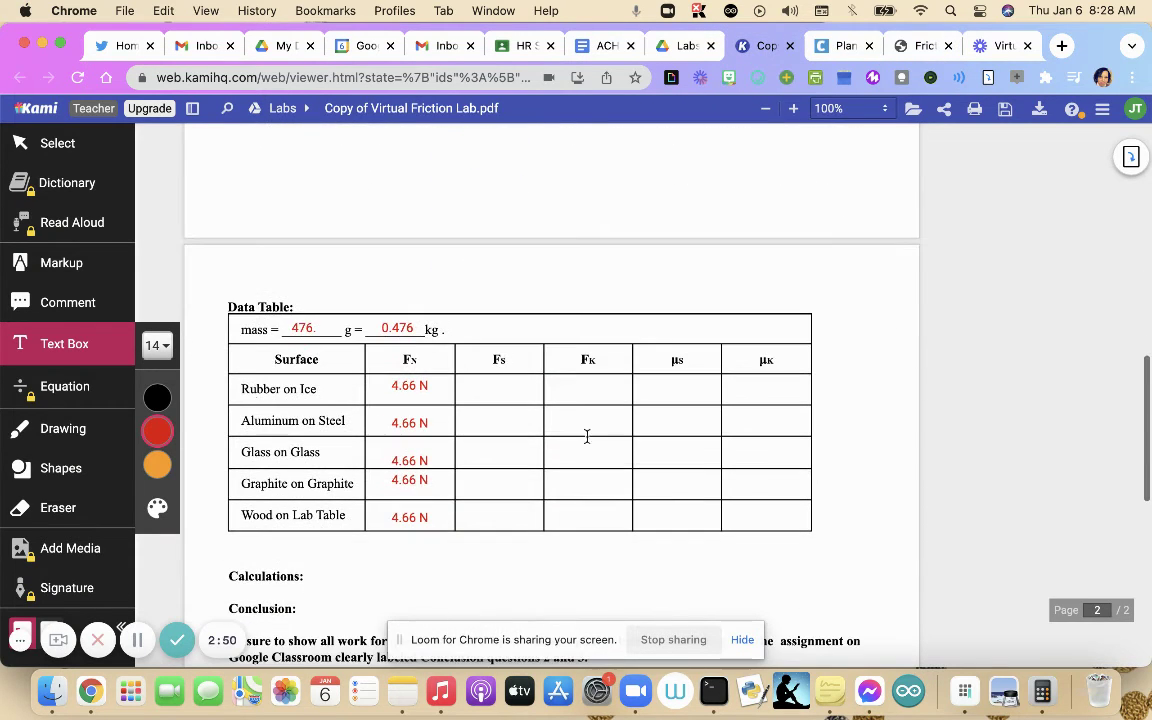
pyautogui.click(479, 392)
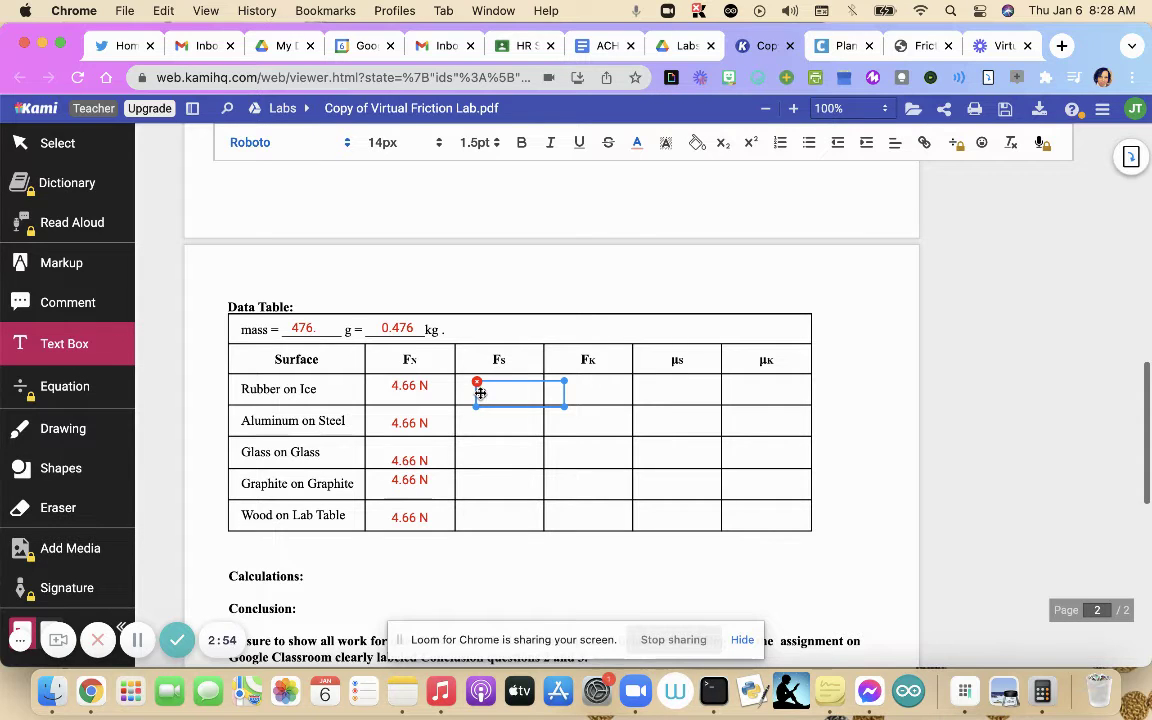
pyautogui.write('4.56 N.')
# Step: Read the force graph again and enter 0.37 N as the kinetic friction force Fk
pyautogui.click(915, 46)
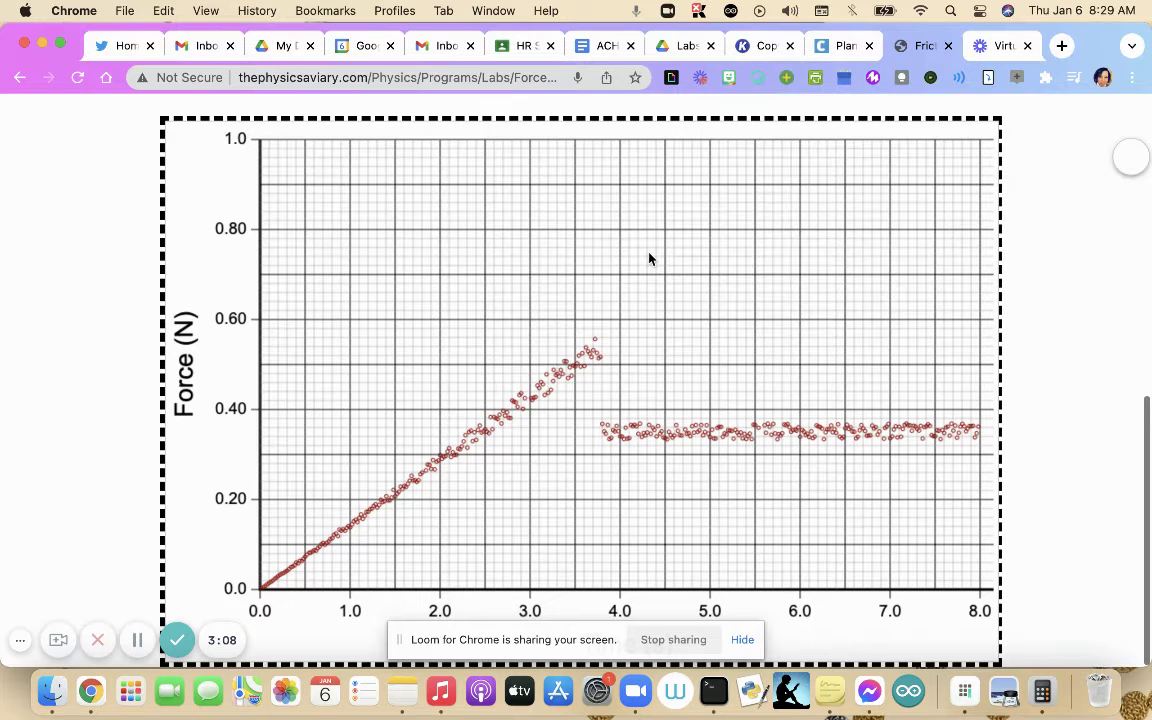
pyautogui.click(772, 46)
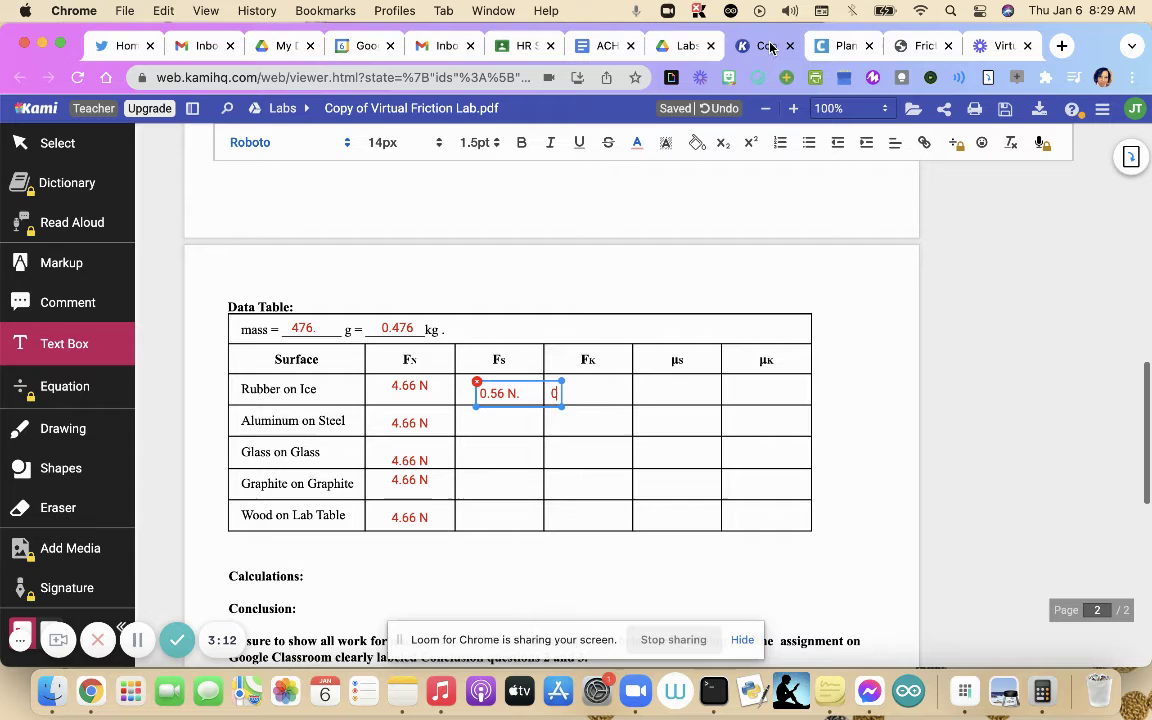
pyautogui.write('.37 N')
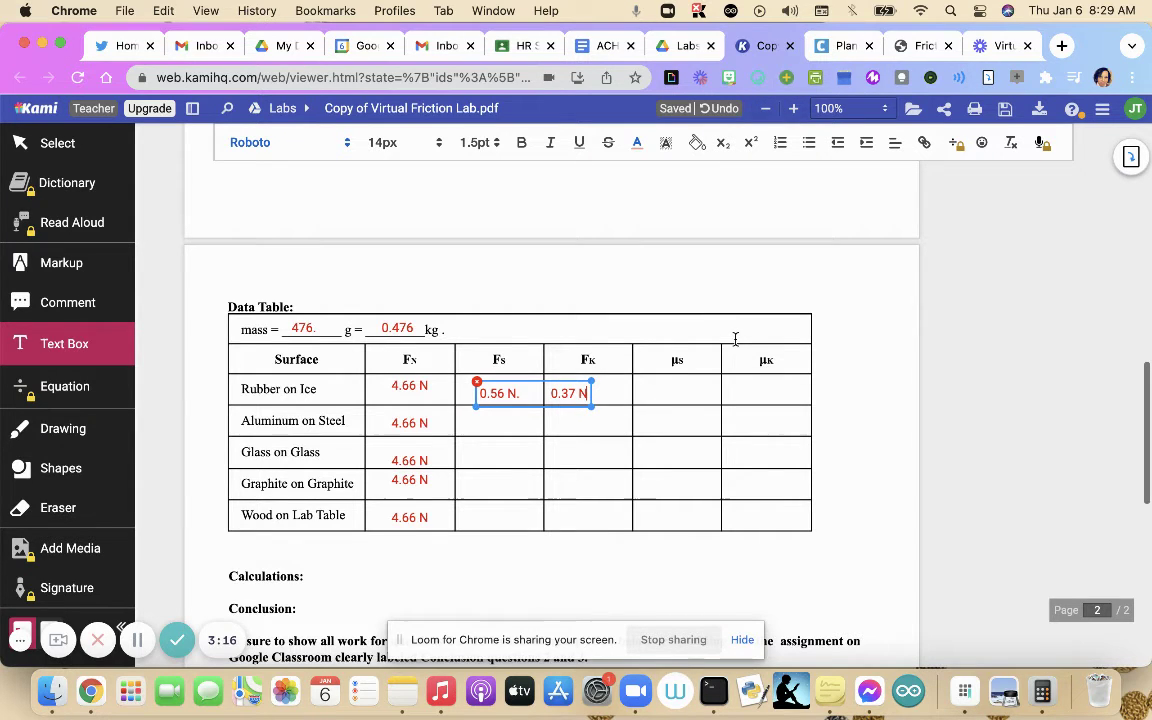
pyautogui.scroll(5, 735, 339)
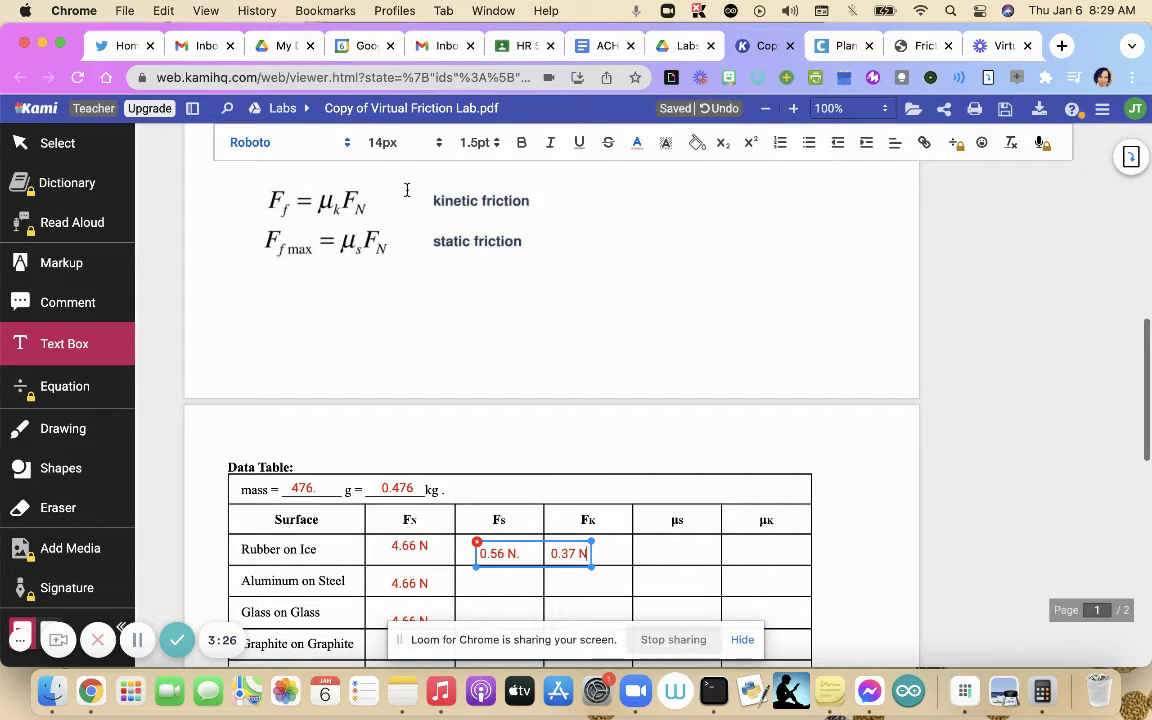
# Step: Add a red note by the kinetic friction equation: '0.37 N = mk(4.66 N)' with 'mk' below
pyautogui.click(70, 344)
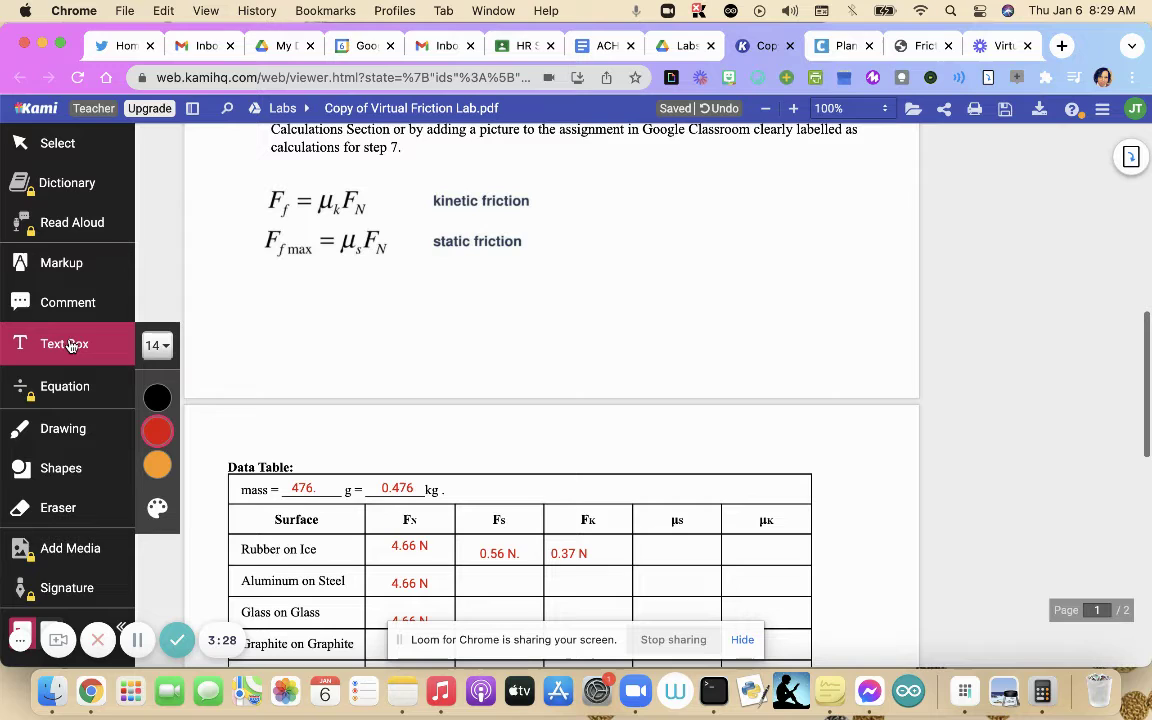
pyautogui.click(604, 193)
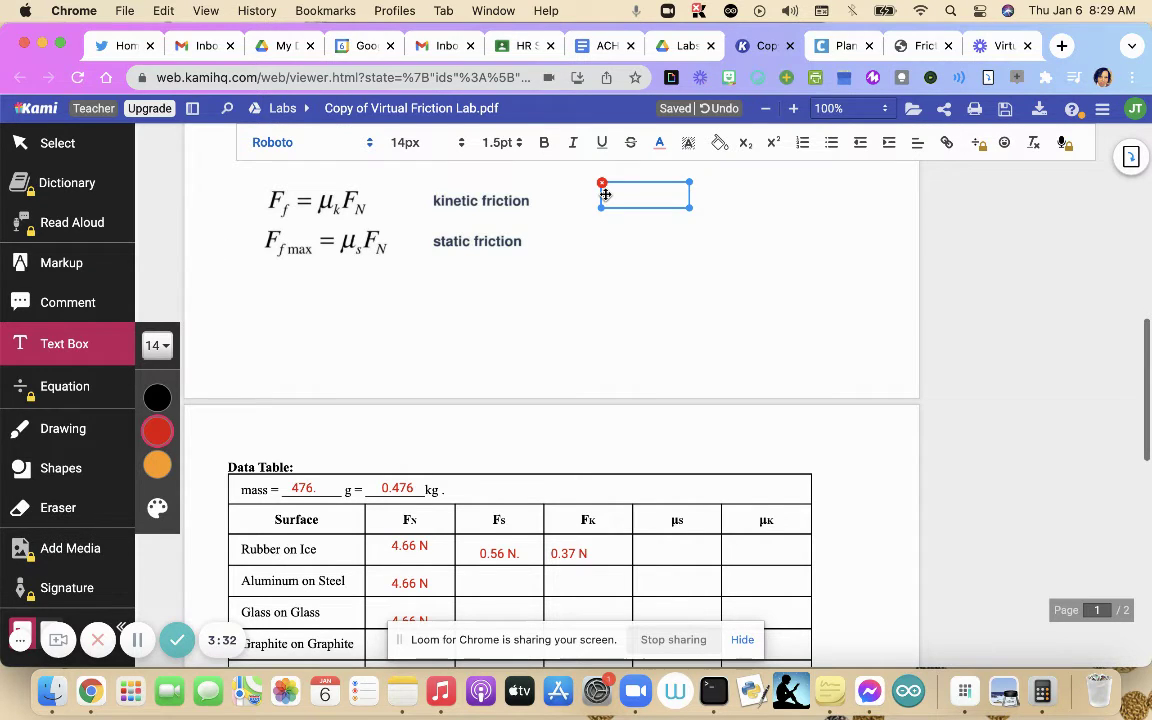
pyautogui.write('0.37 N = mk(')
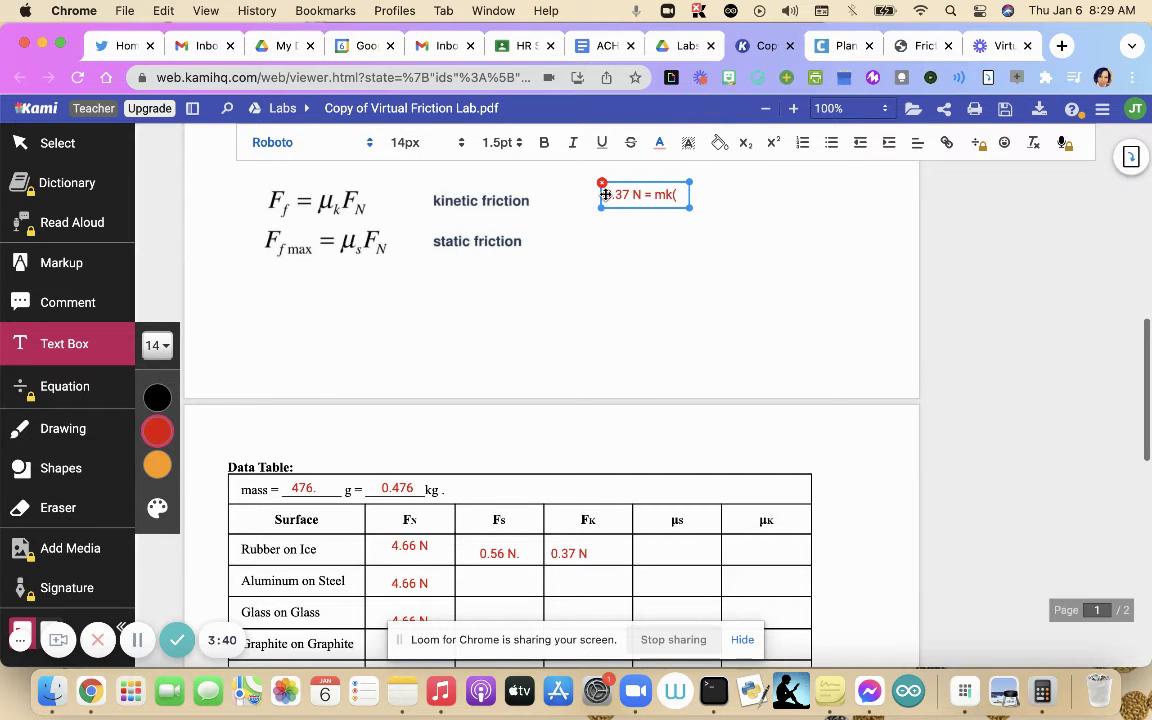
pyautogui.write('4.66 N)')
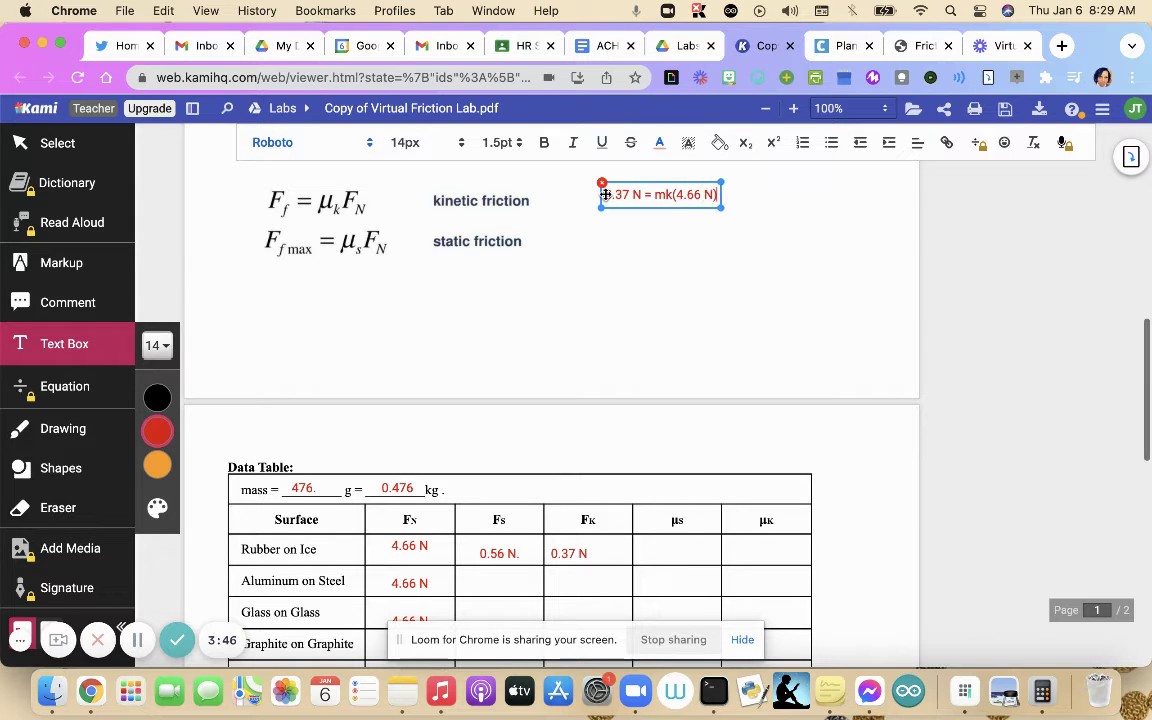
pyautogui.press('Return')
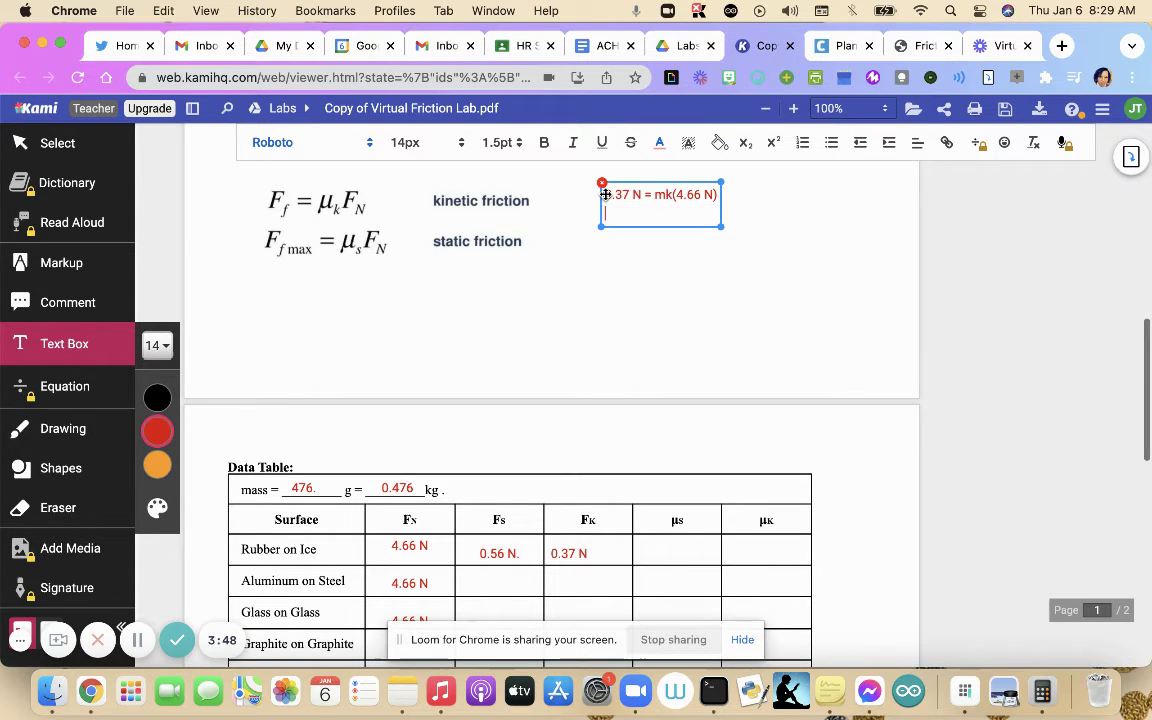
pyautogui.write('mk =')
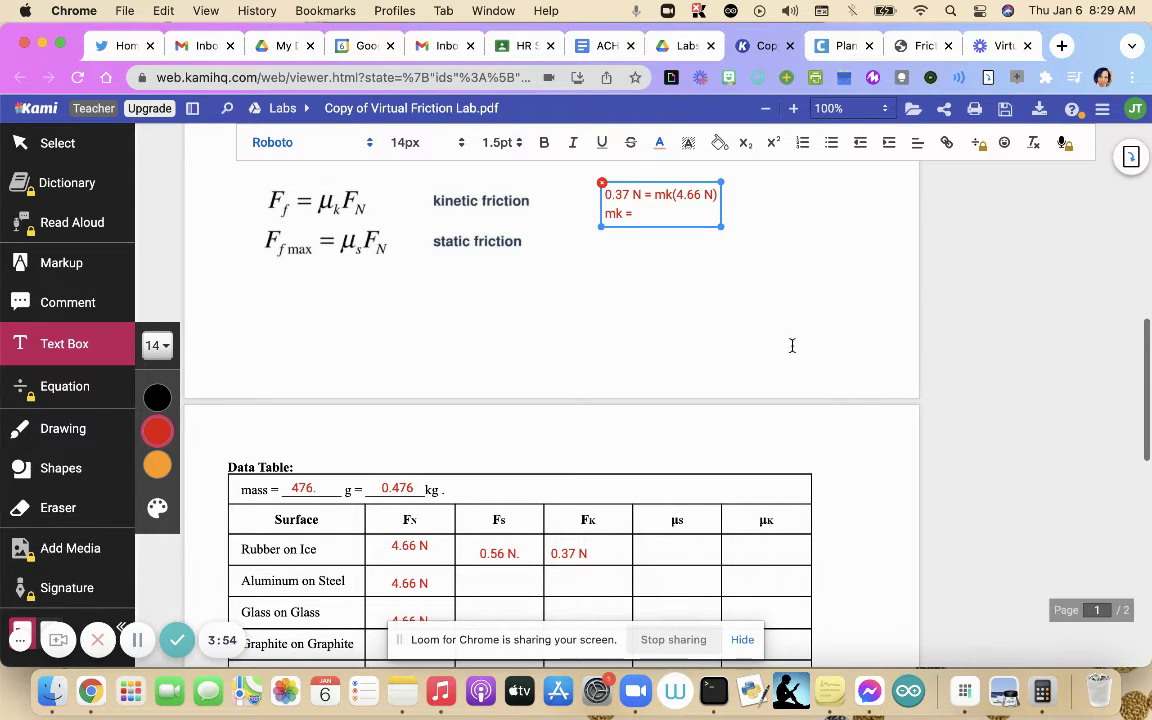
# Step: Divide 0.37 by 4.66 in Calculator, giving 0.0793991416309
pyautogui.click(1043, 693)
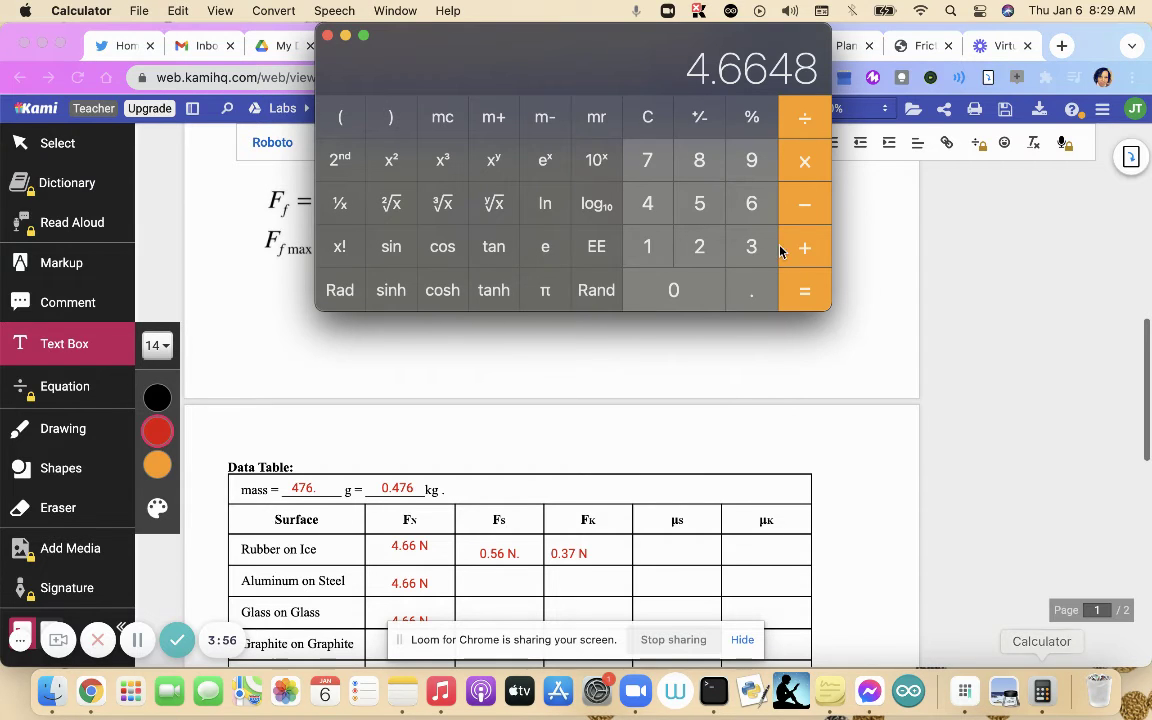
pyautogui.click(742, 282)
pyautogui.click(750, 255)
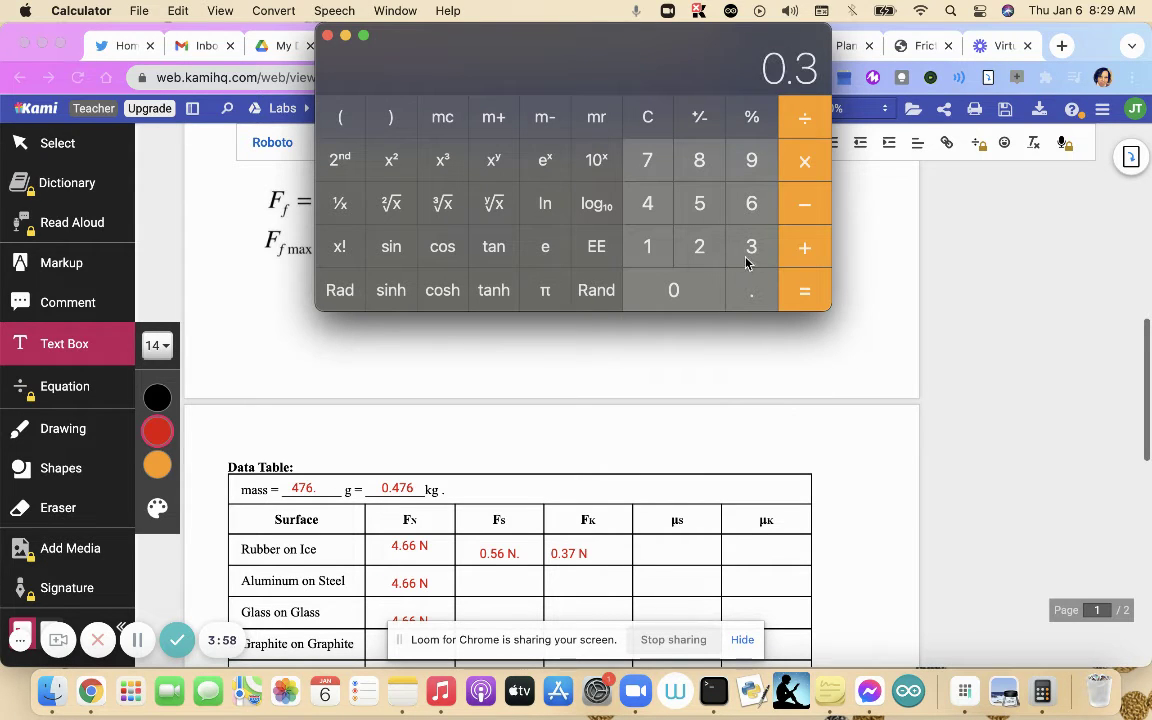
pyautogui.click(645, 157)
pyautogui.click(800, 120)
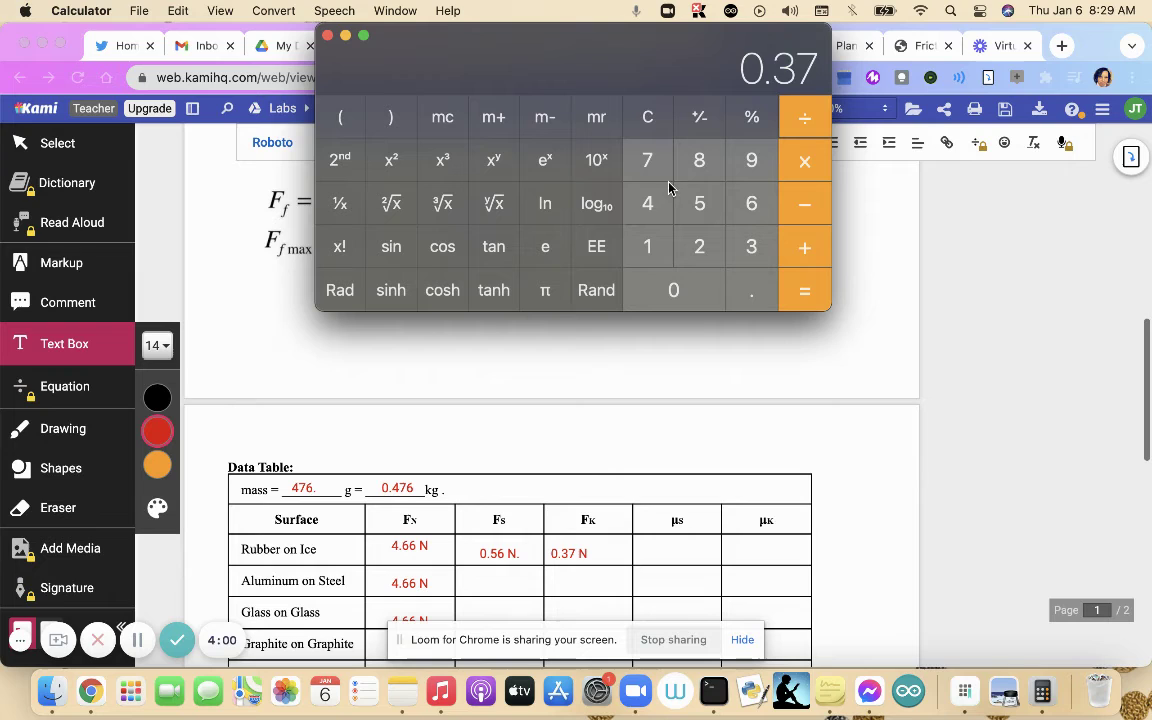
pyautogui.click(650, 204)
pyautogui.click(749, 291)
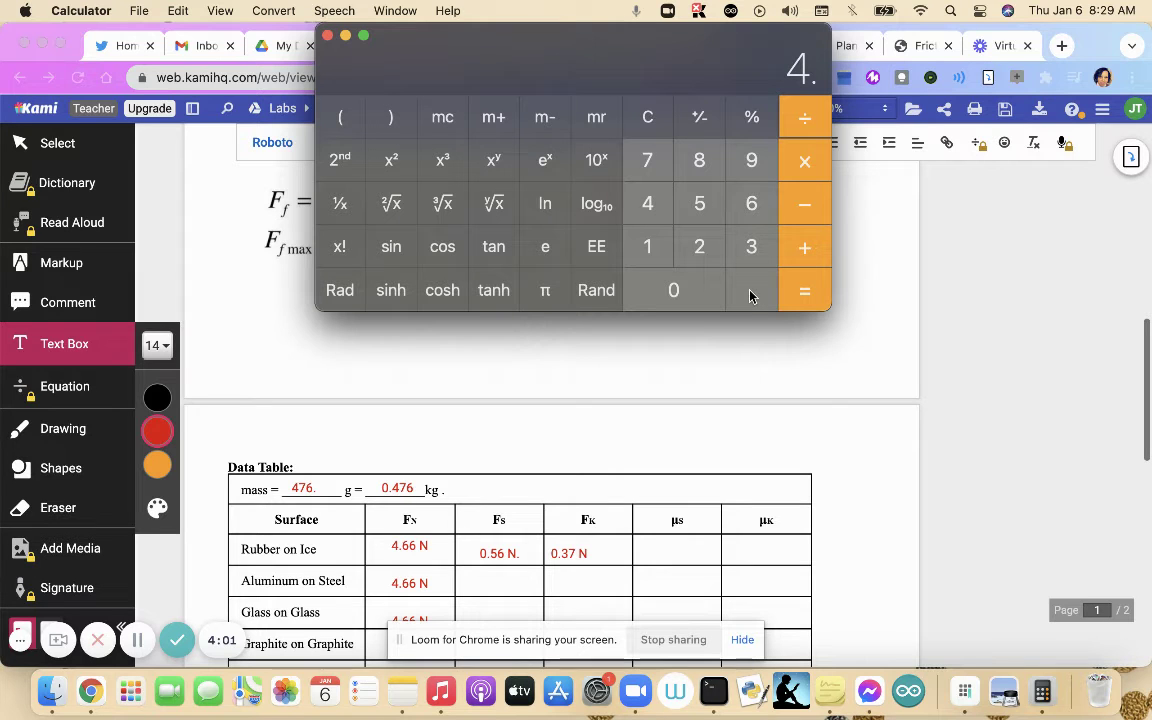
pyautogui.click(751, 203)
pyautogui.click(751, 203)
pyautogui.click(808, 291)
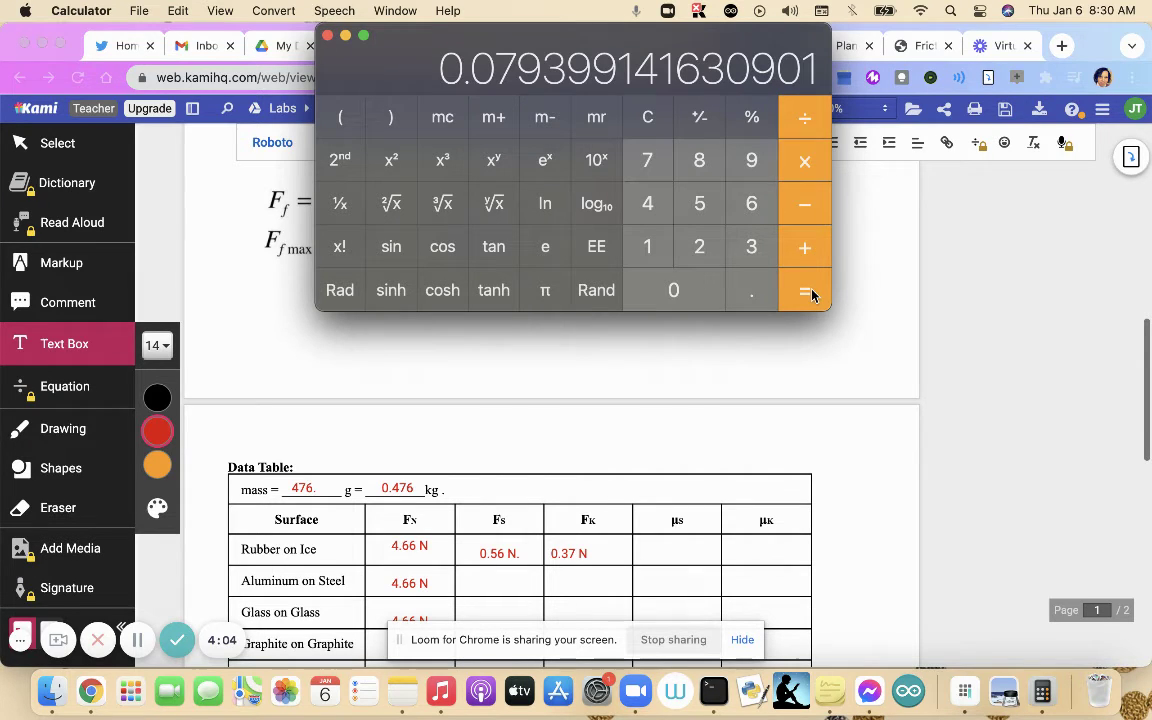
# Step: Write mk = 0.79, then add '0.56N = ms(4.66 N)' and start an 'ms =' line
pyautogui.click(651, 376)
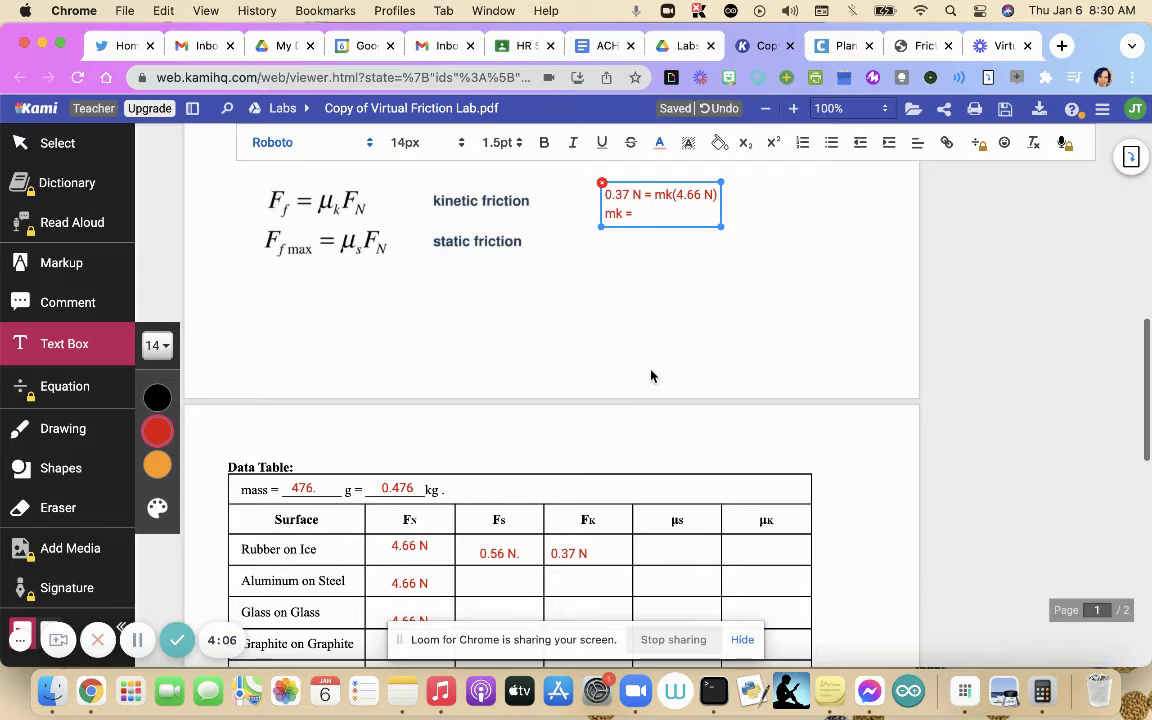
pyautogui.write('0.79')
pyautogui.press('Return')
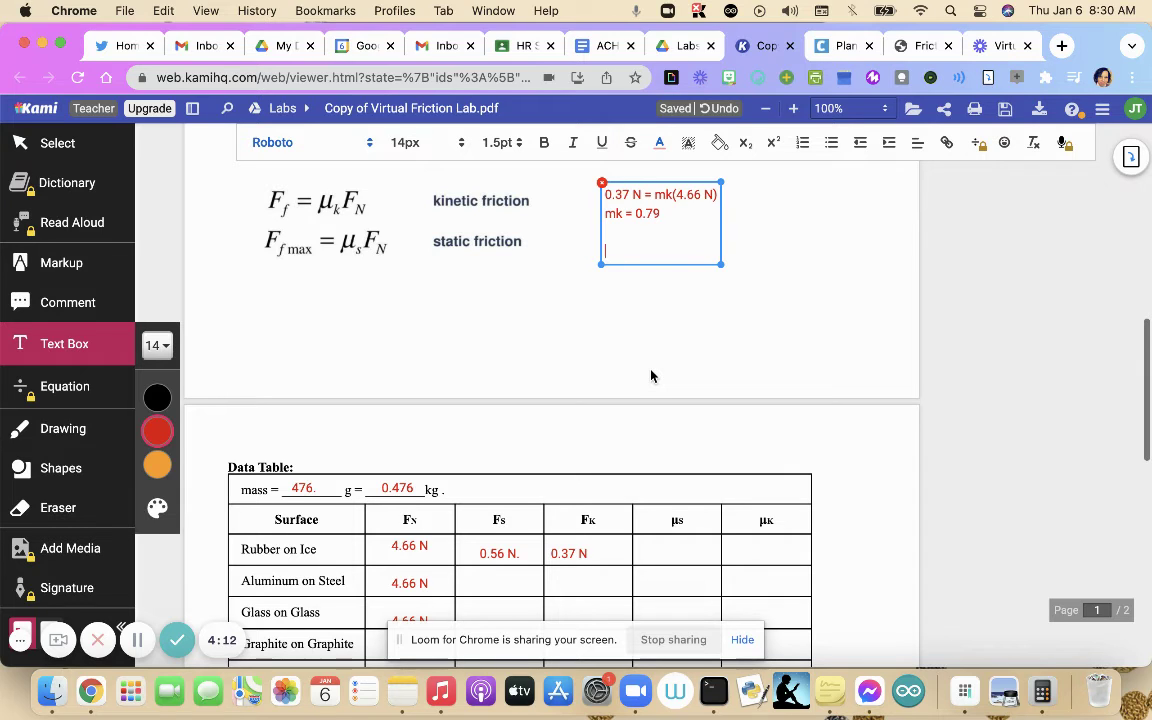
pyautogui.write('0.56N = ms(')
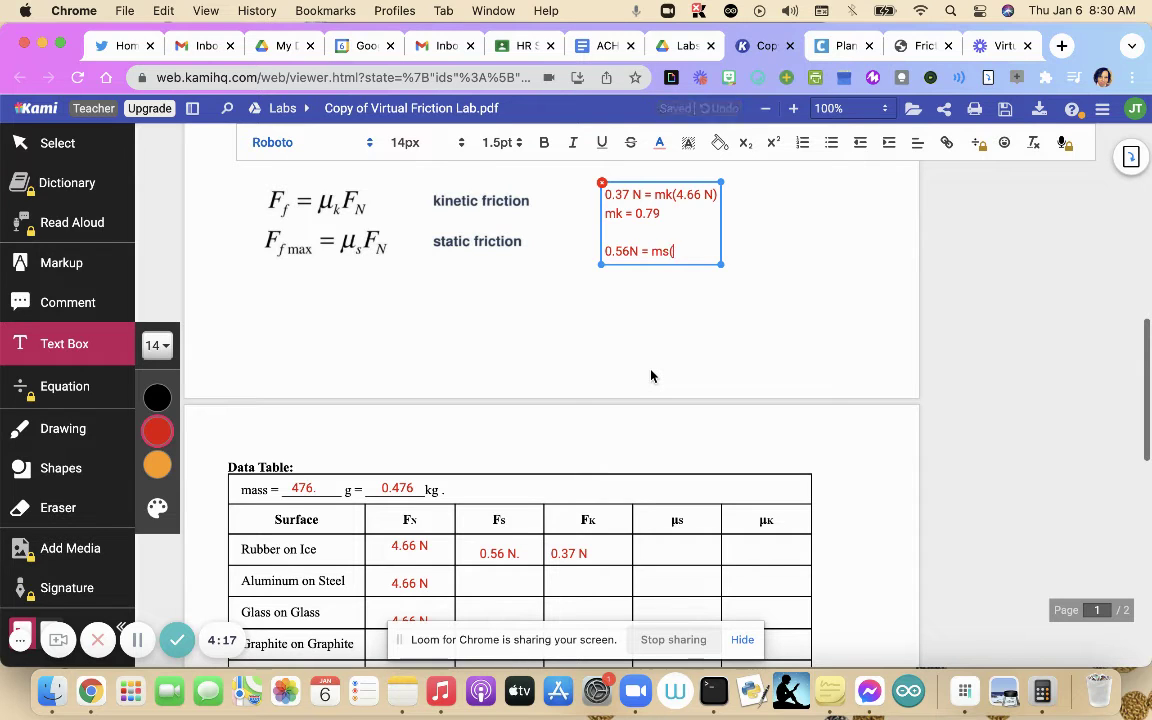
pyautogui.write('4.66')
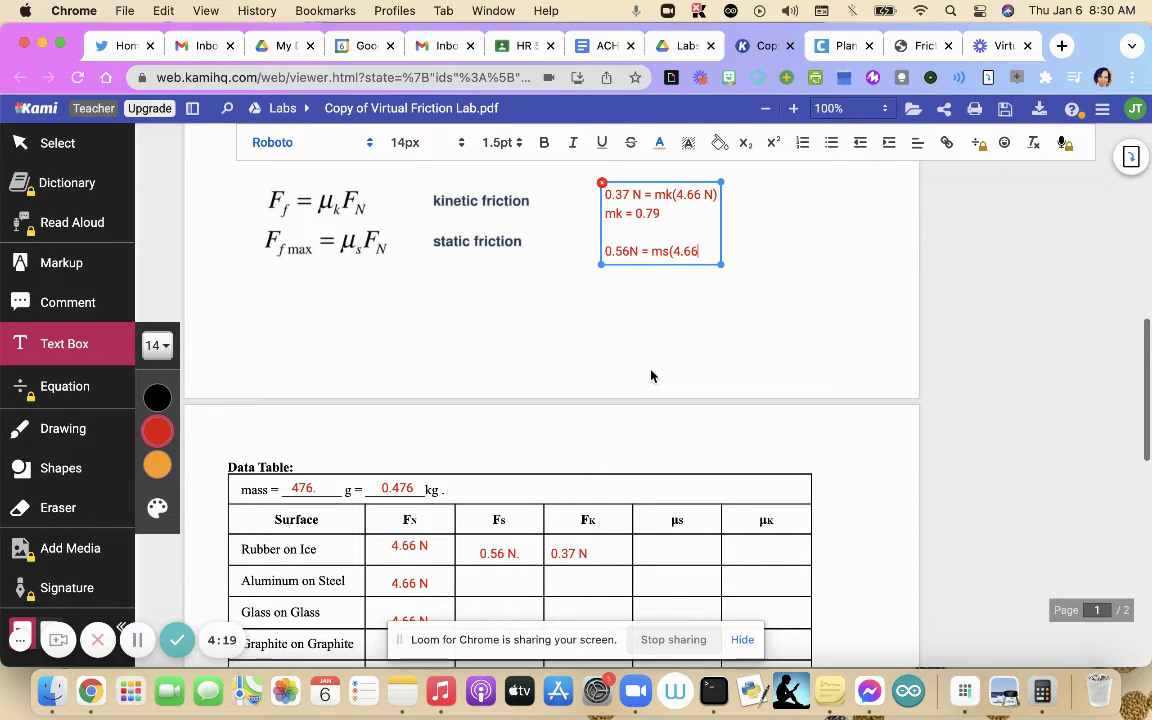
pyautogui.write(' N)')
pyautogui.press('Return')
pyautogui.press('Return')
pyautogui.write('ms')
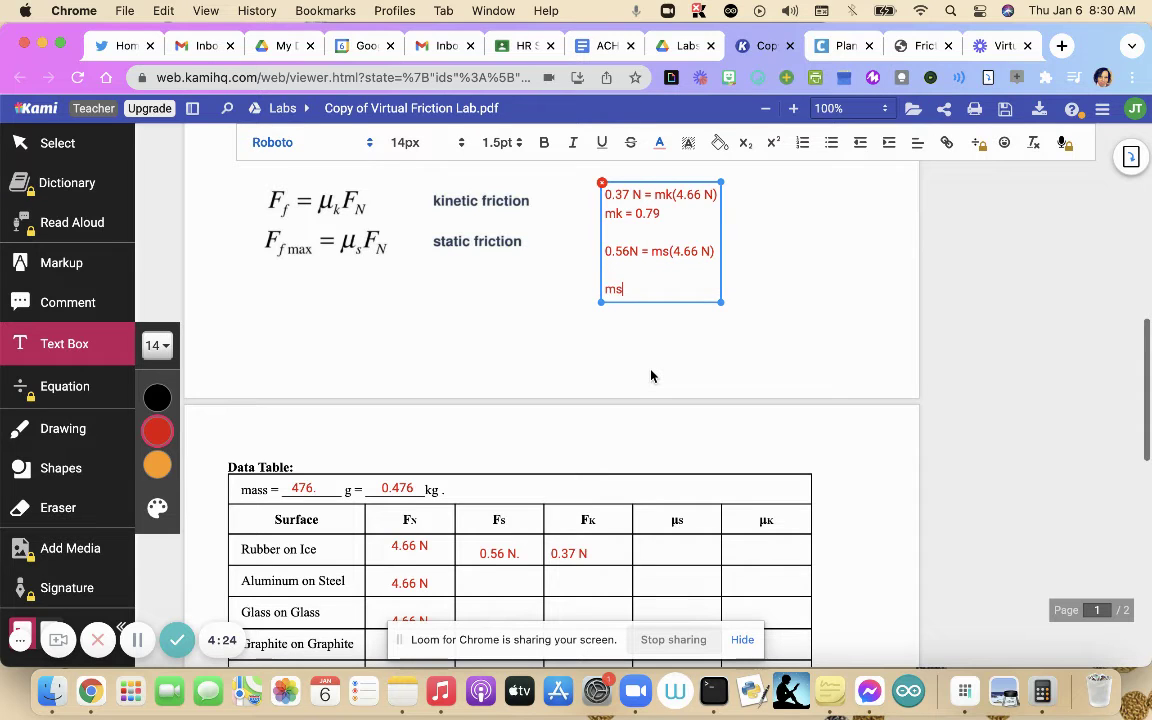
pyautogui.write(' =')
# Step: Divide 0.56 by 4.66 in Calculator, giving 0.120171673819742
pyautogui.click(1042, 690)
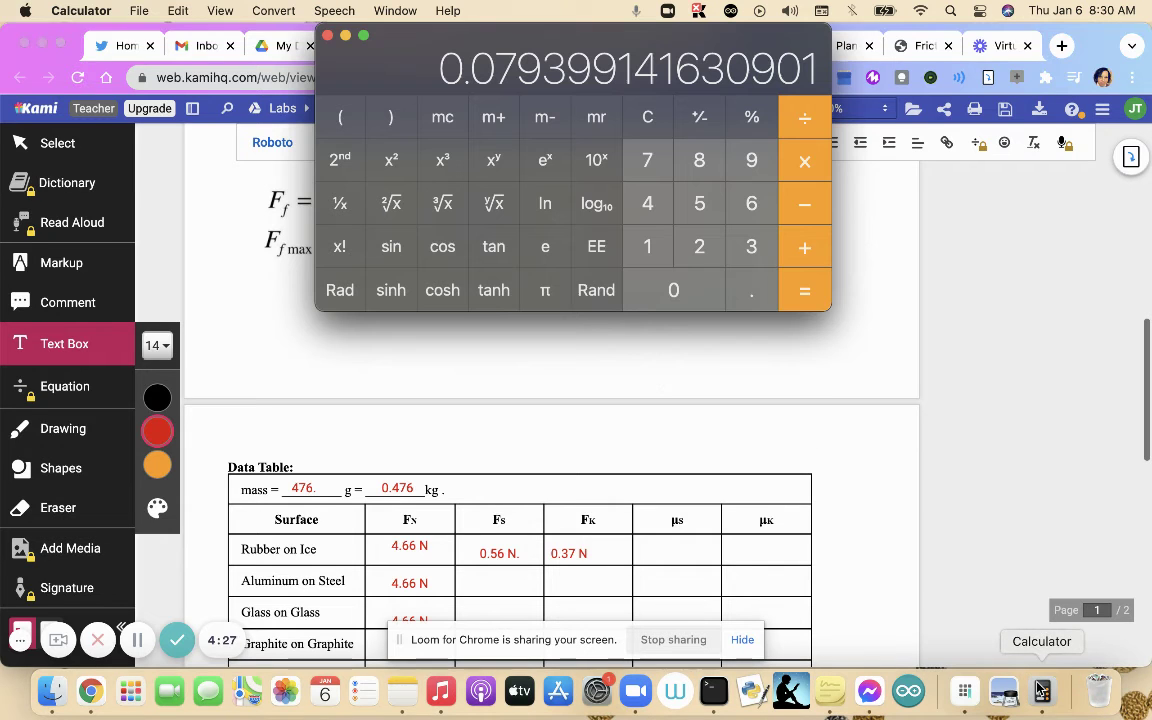
pyautogui.click(749, 292)
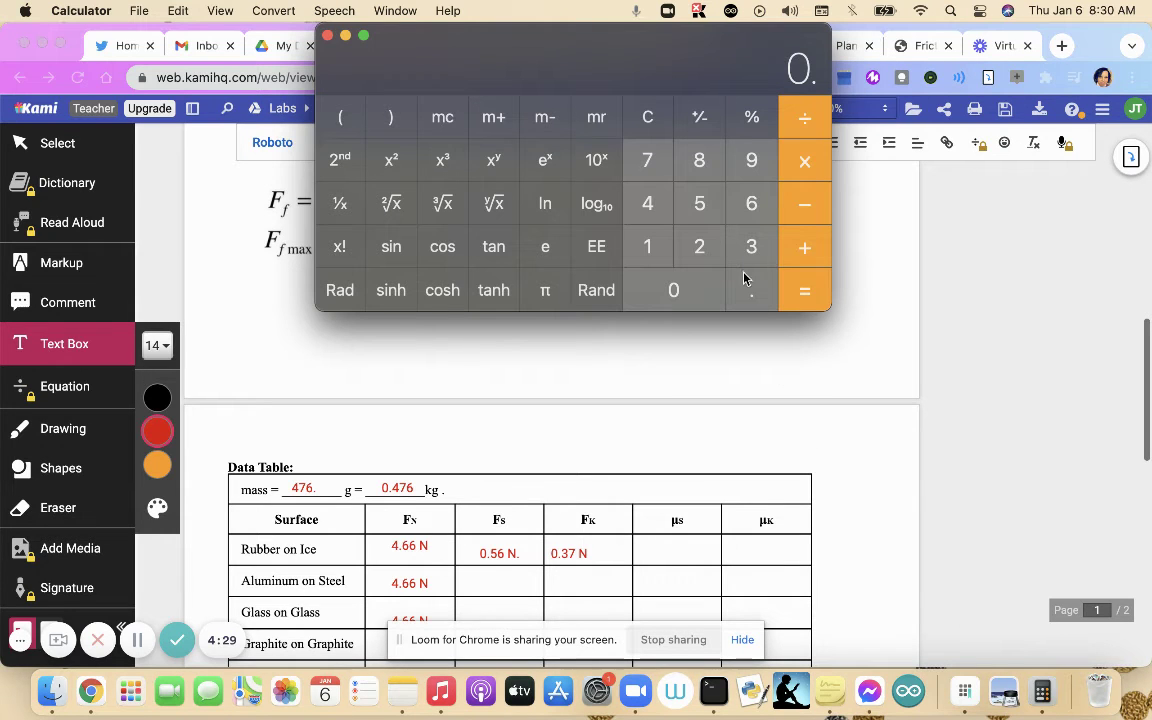
pyautogui.click(699, 201)
pyautogui.click(749, 203)
pyautogui.click(805, 120)
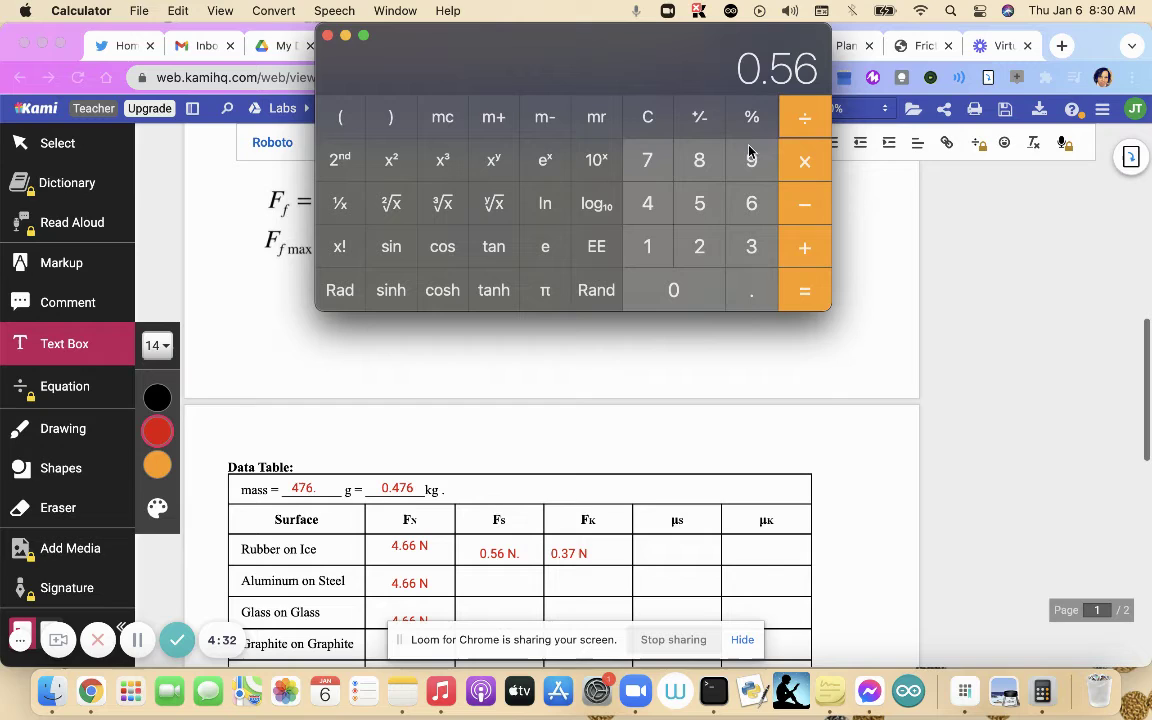
pyautogui.click(650, 204)
pyautogui.click(749, 292)
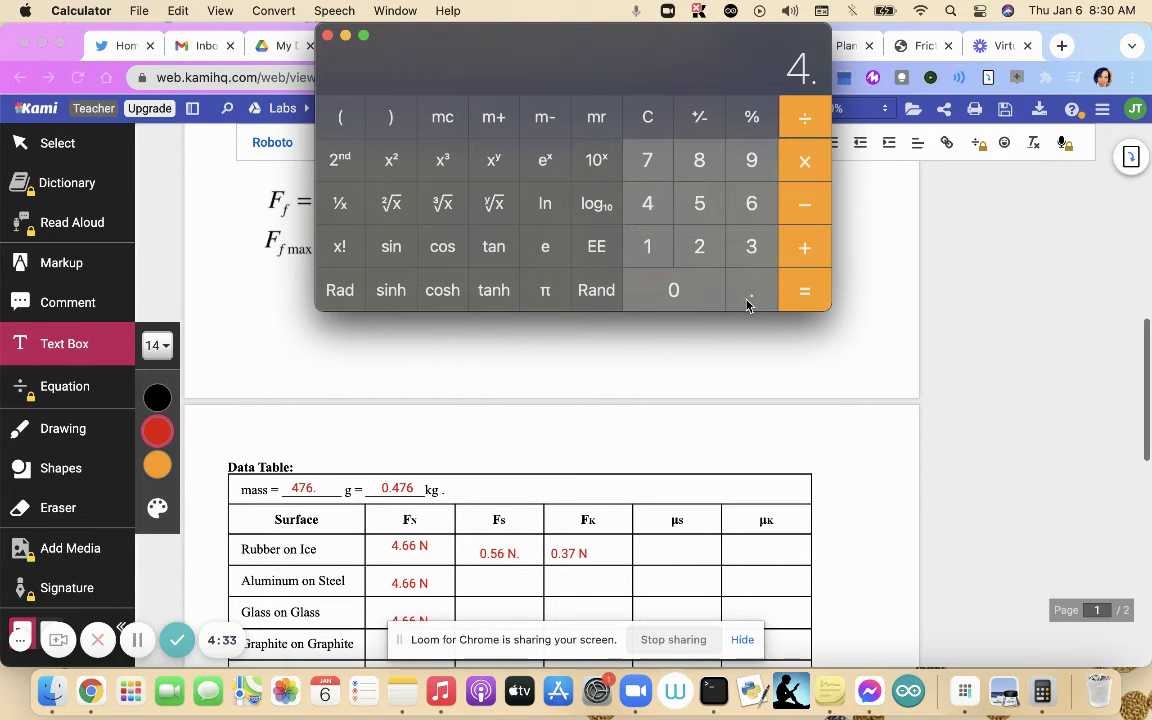
pyautogui.click(750, 202)
pyautogui.click(750, 202)
pyautogui.click(805, 295)
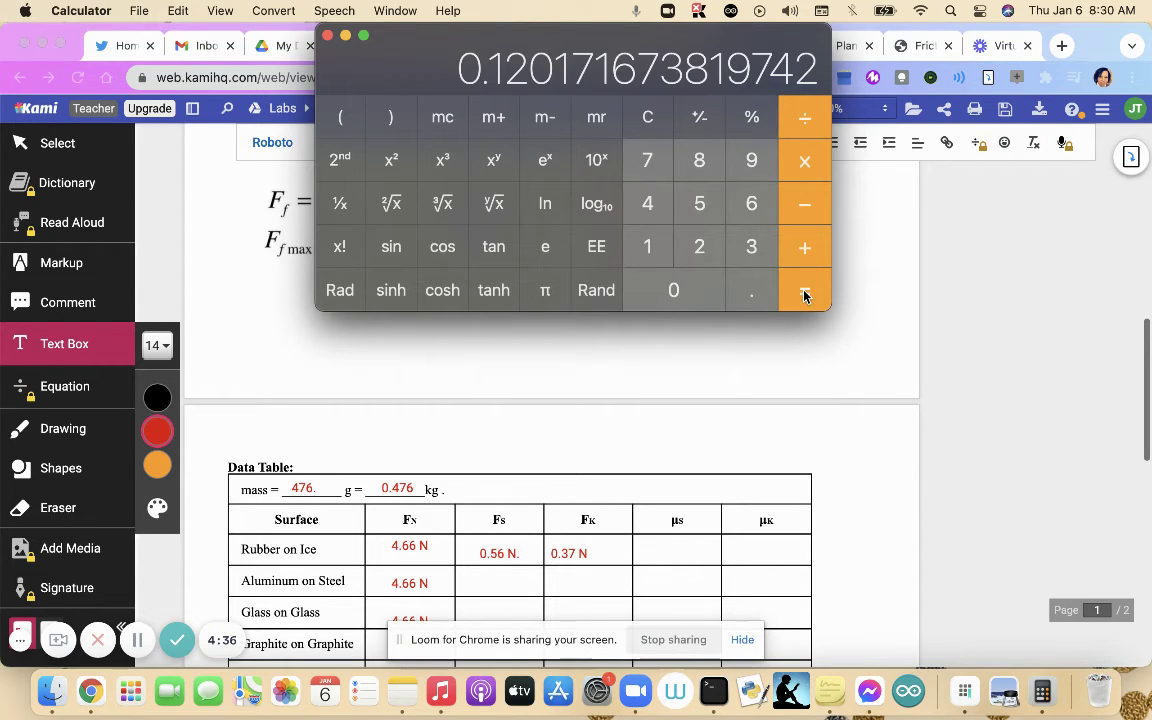
# Step: Finish the red calculation note so it ends with ms = 0.12
pyautogui.click(670, 362)
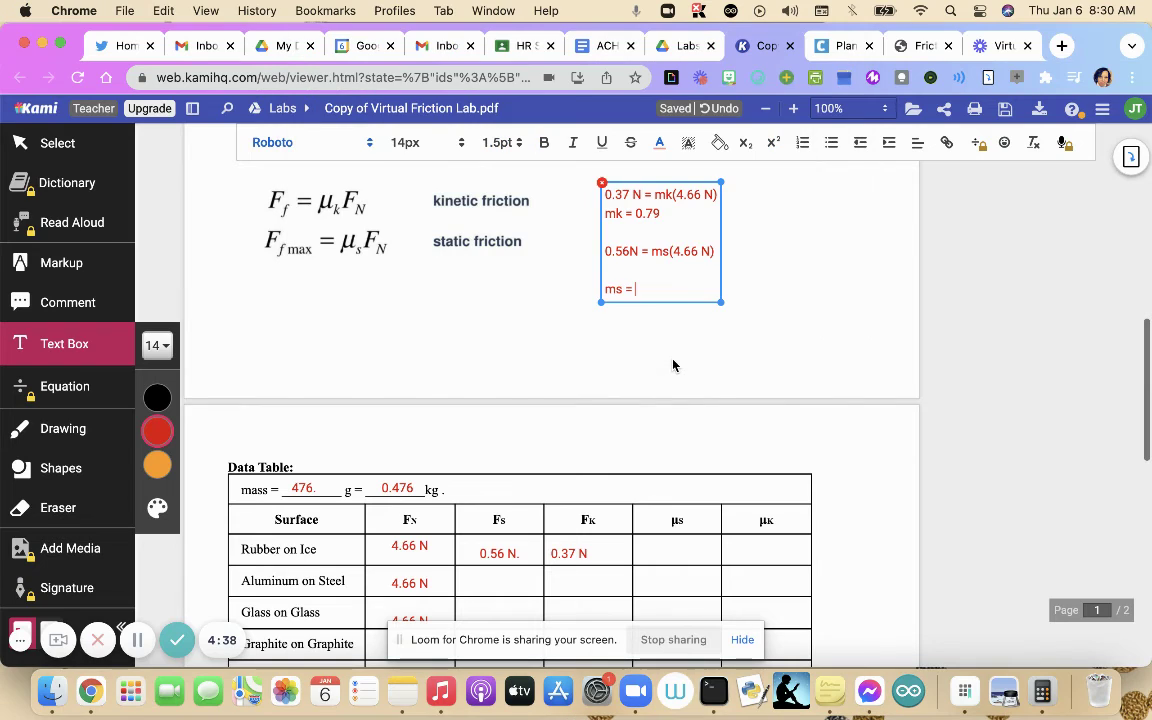
pyautogui.write('0.')
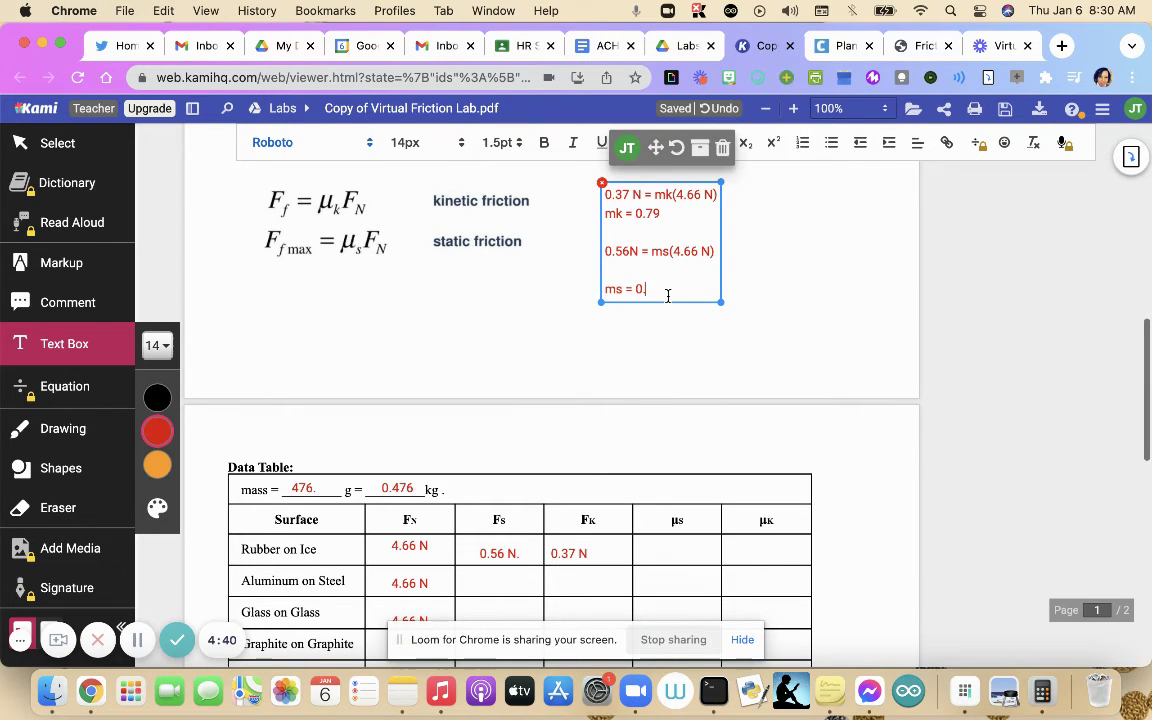
pyautogui.write('12')
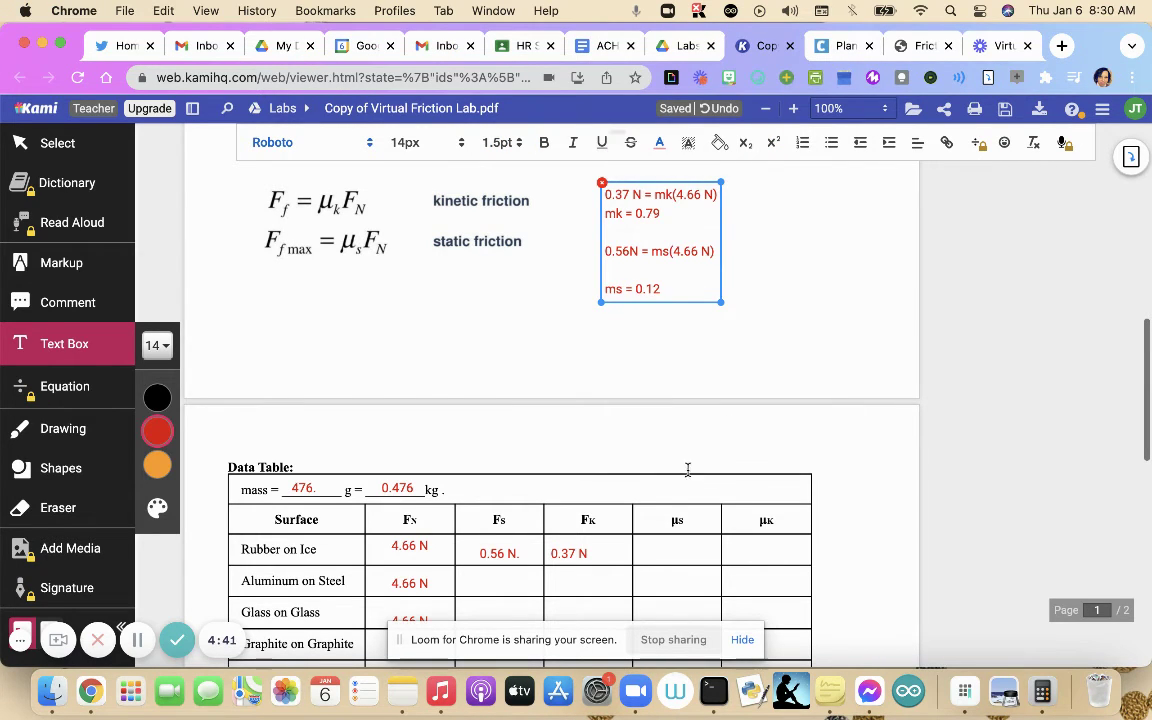
pyautogui.click(668, 546)
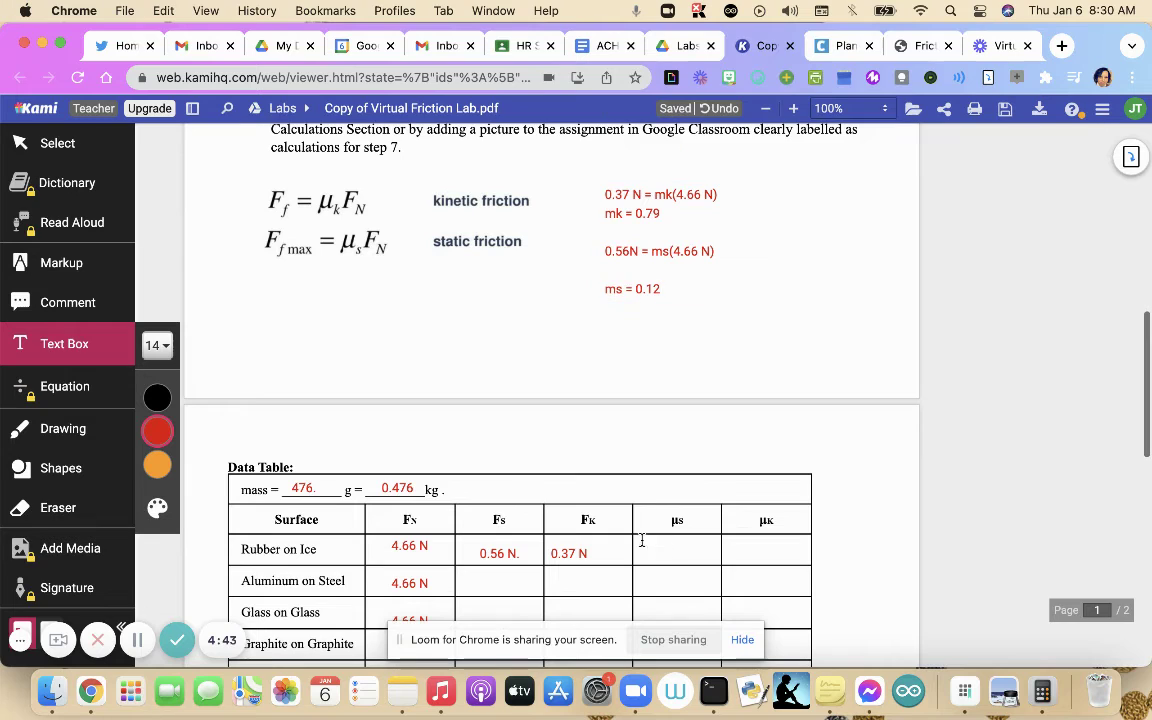
# Step: Place a new empty text box in the Rubber on Ice μs cell
pyautogui.click(98, 347)
pyautogui.click(98, 347)
pyautogui.click(658, 552)
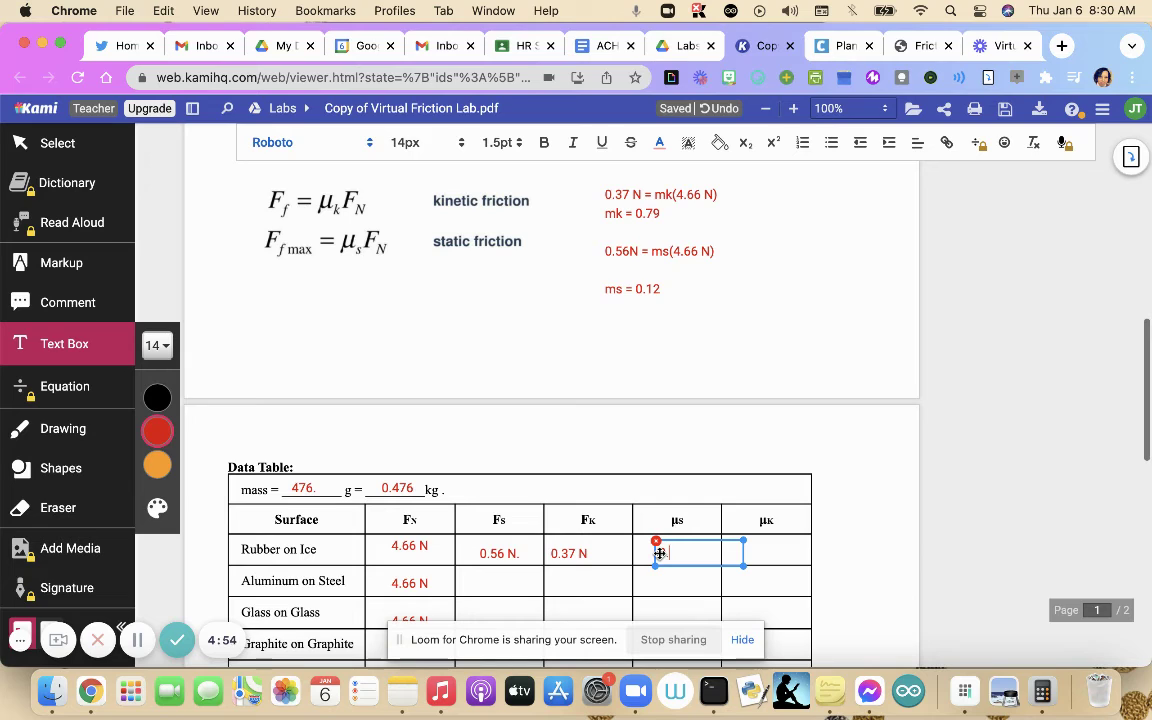
# Step: Correct the note to mk = 0.079 and enter 0.12 under μs and .079 under μk
pyautogui.write('0.')
pyautogui.click(643, 213)
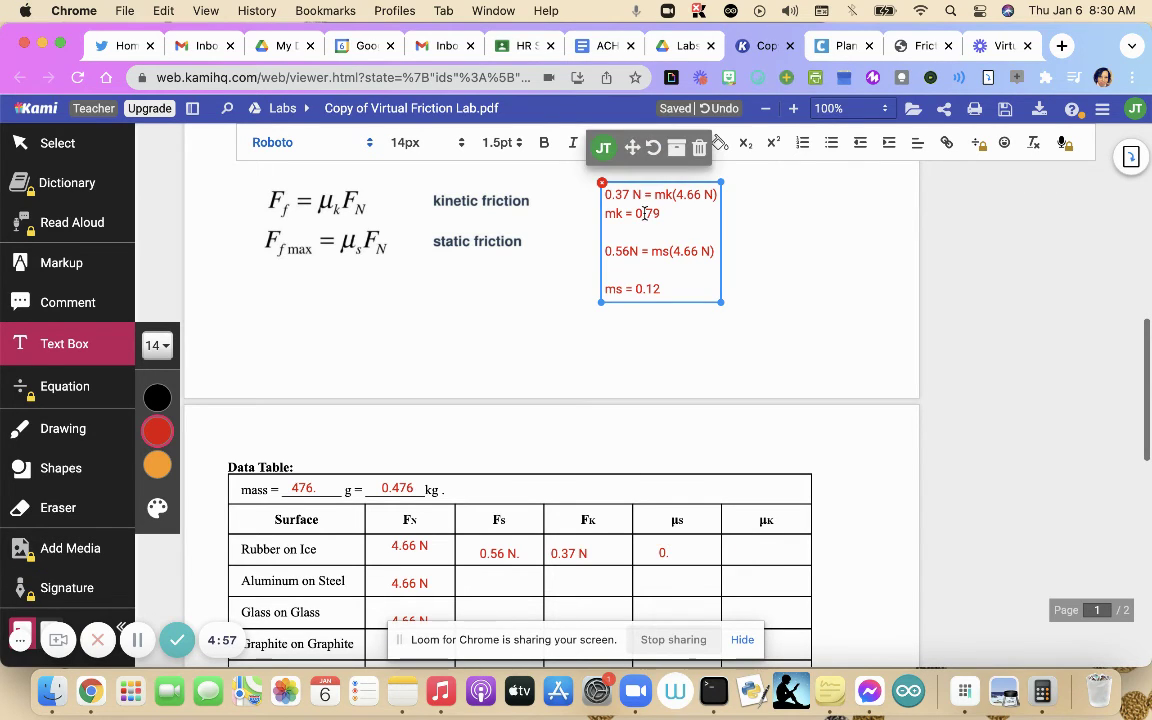
pyautogui.click(679, 553)
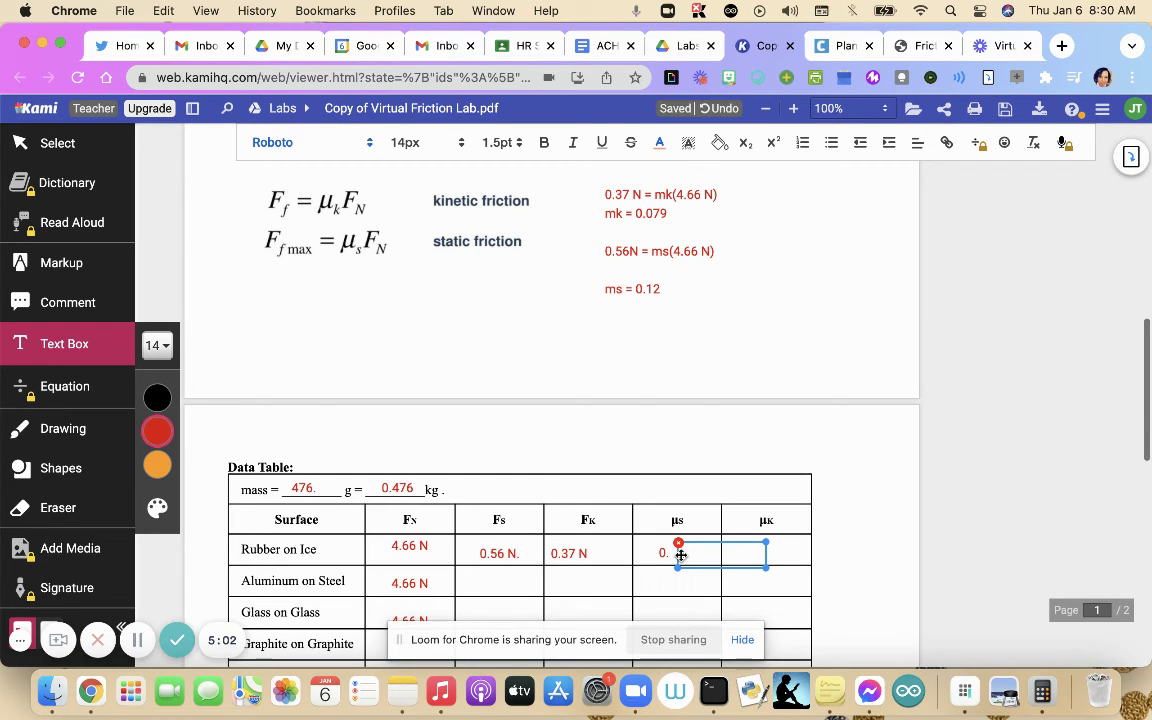
pyautogui.write('0.12.')
pyautogui.write('.079')
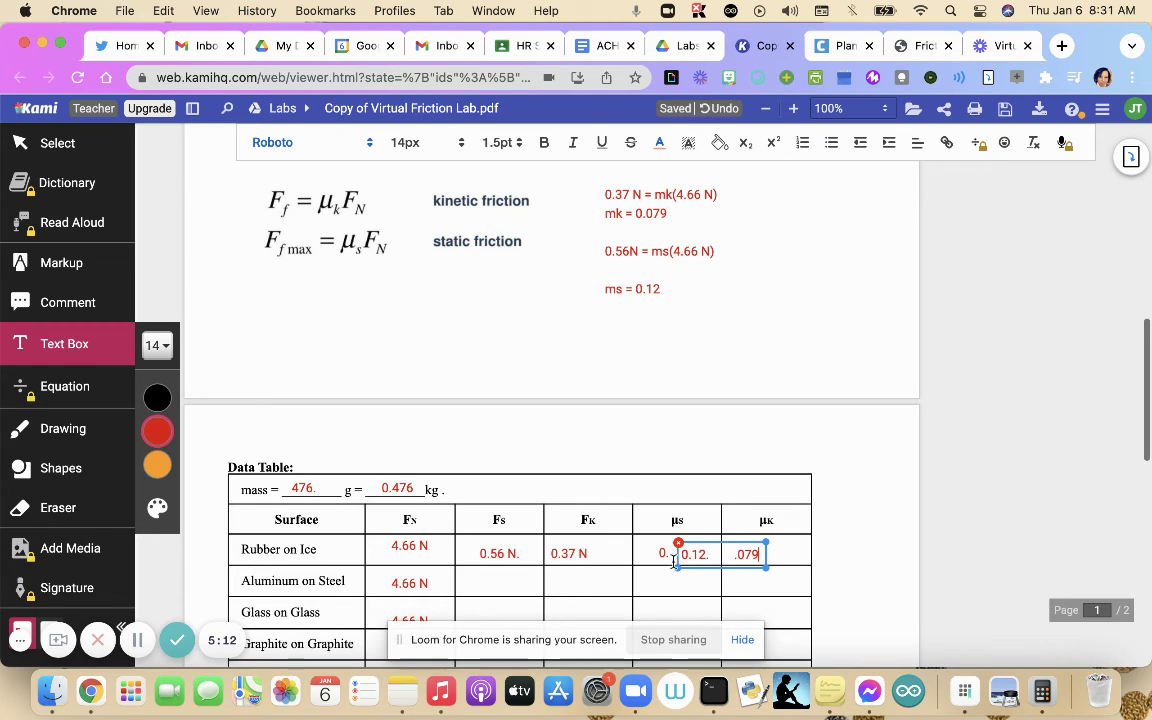
pyautogui.click(665, 553)
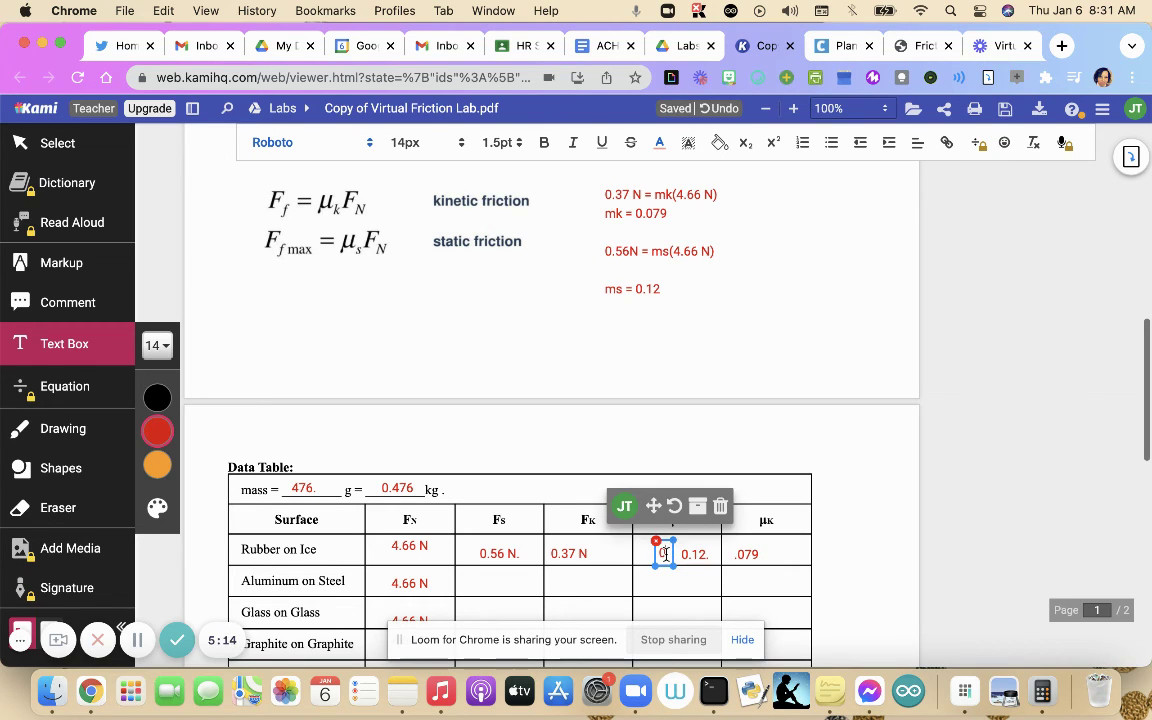
pyautogui.click(848, 411)
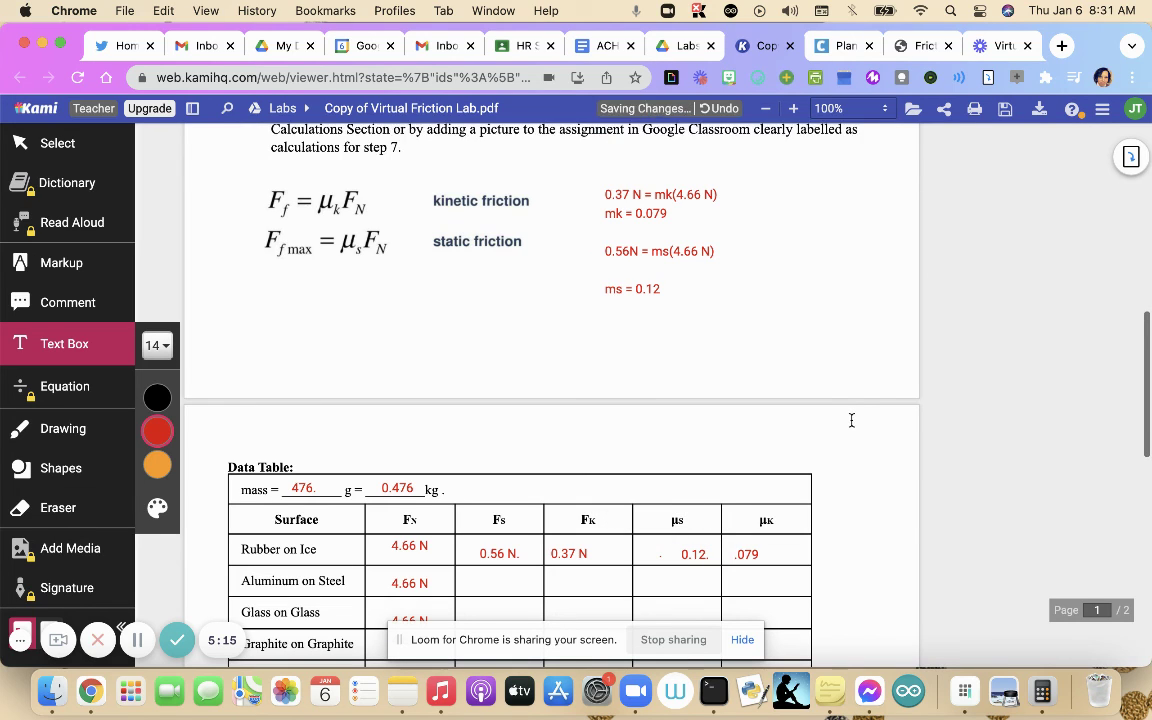
pyautogui.click(851, 420)
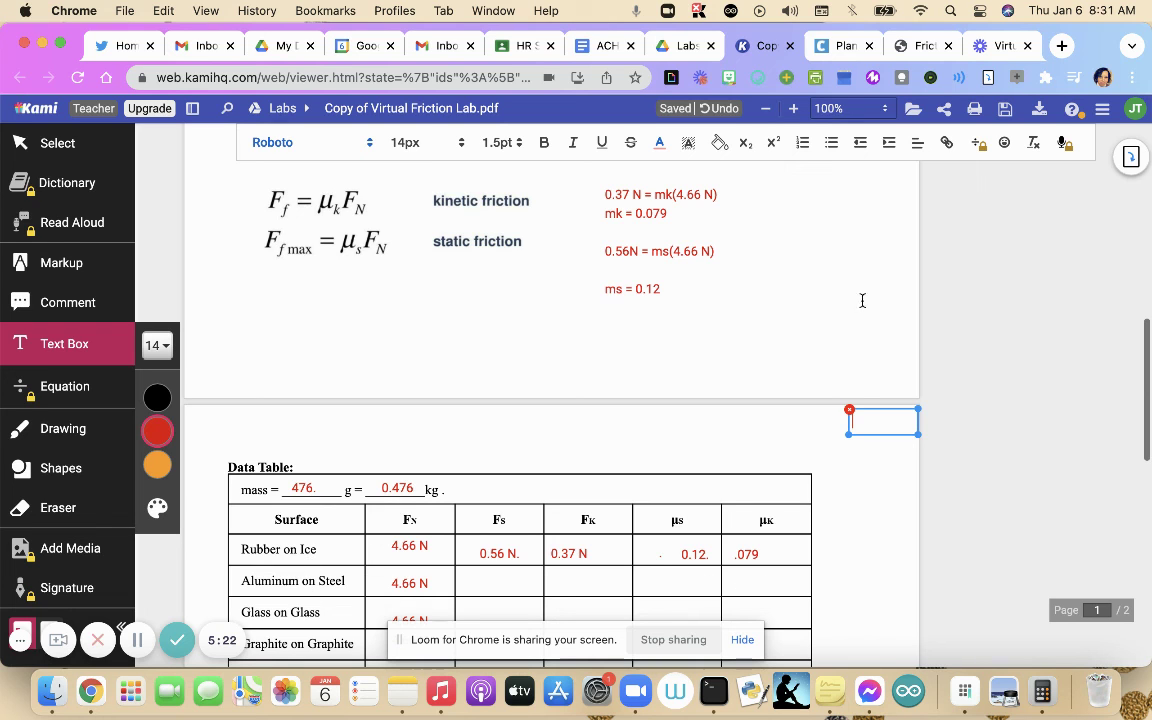
# Step: Reset the Friction Lab simulation and switch to Aluminum on Steel with a 476 g object
pyautogui.click(918, 46)
pyautogui.scroll(5, 592, 253)
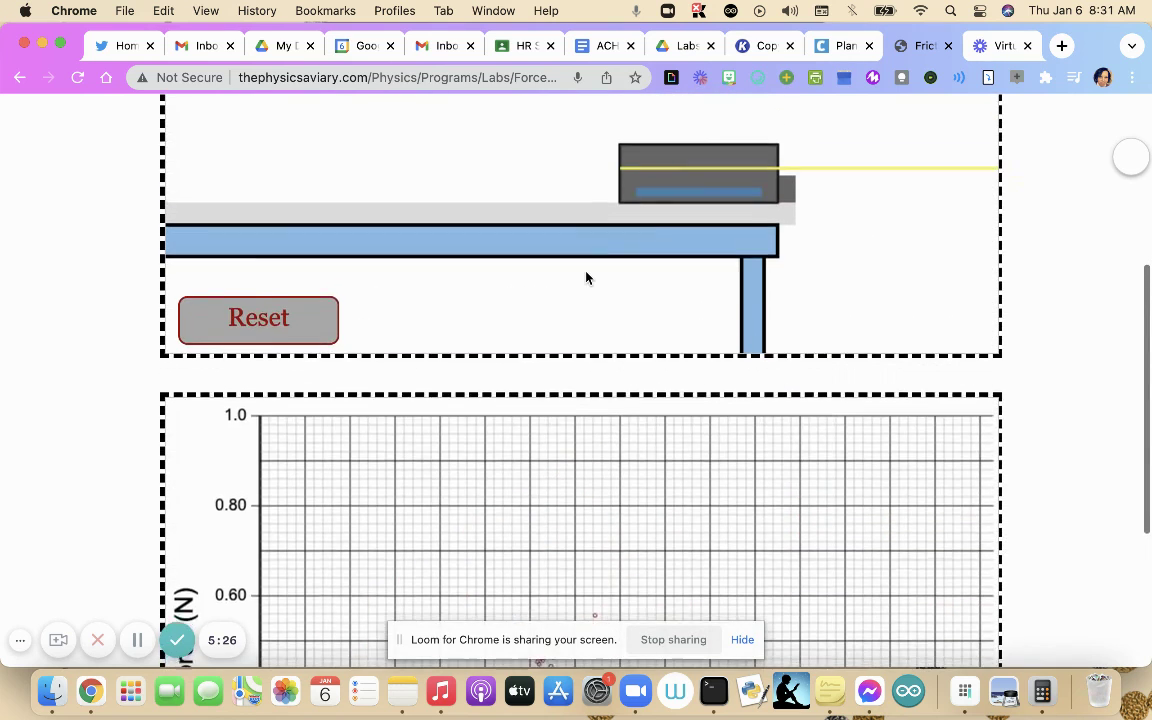
pyautogui.click(258, 381)
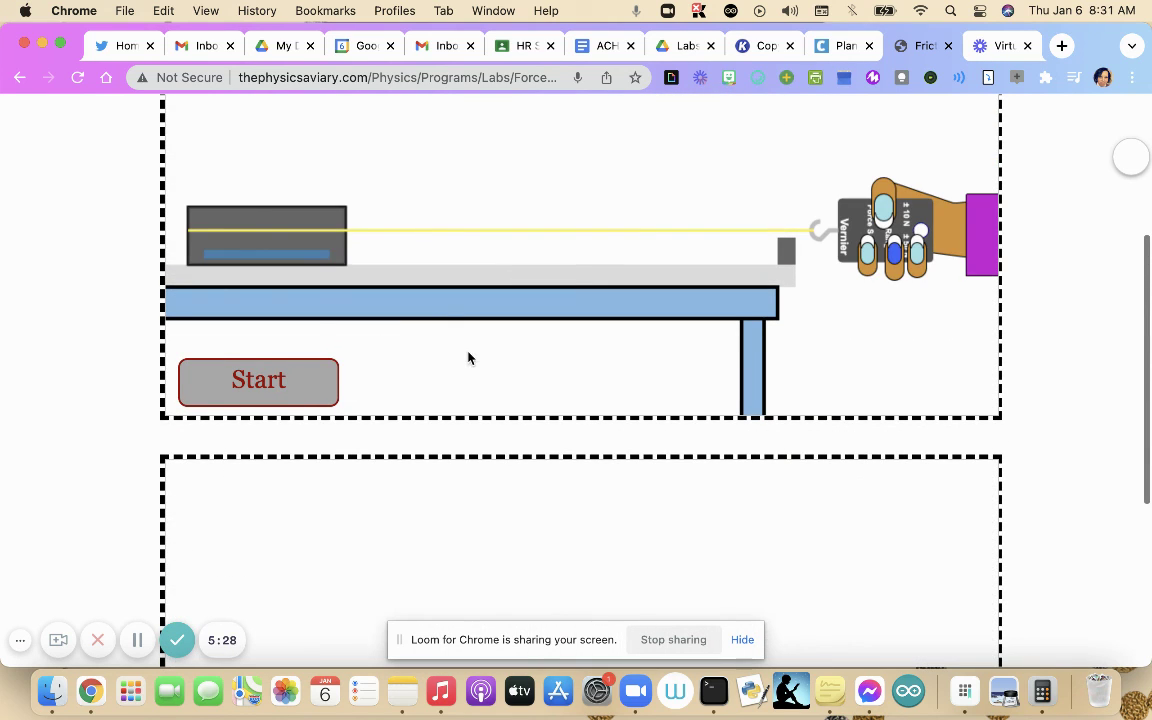
pyautogui.scroll(3, 468, 357)
pyautogui.scroll(1, 468, 357)
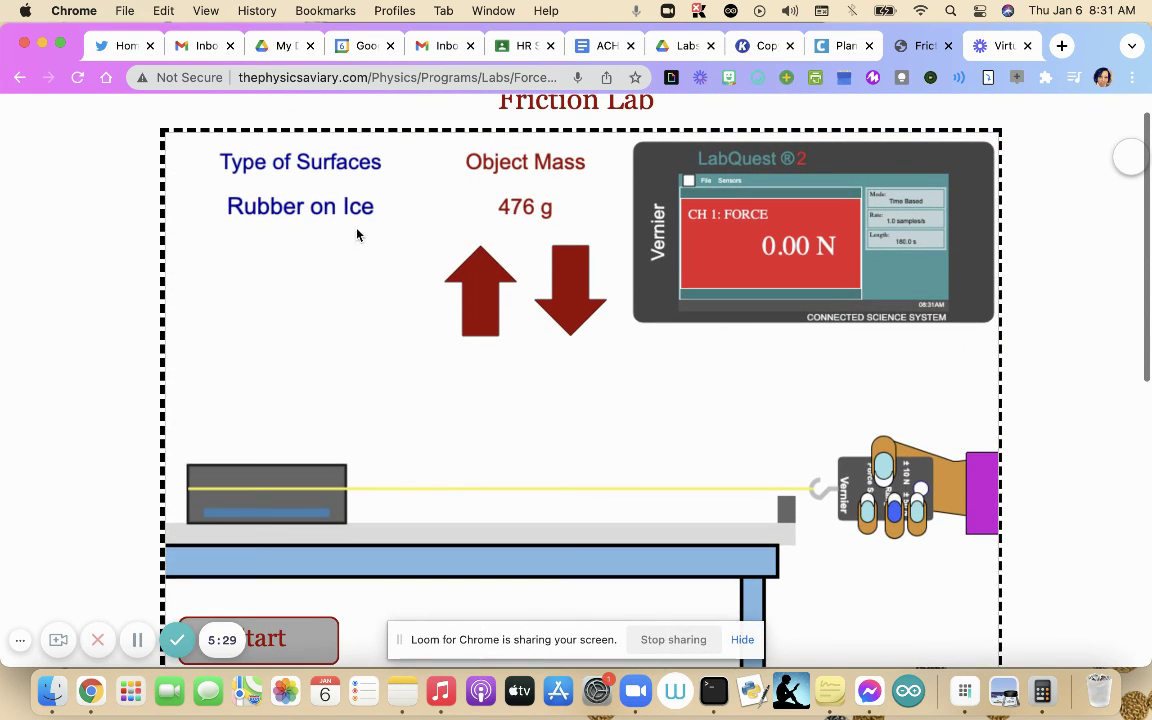
pyautogui.click(275, 172)
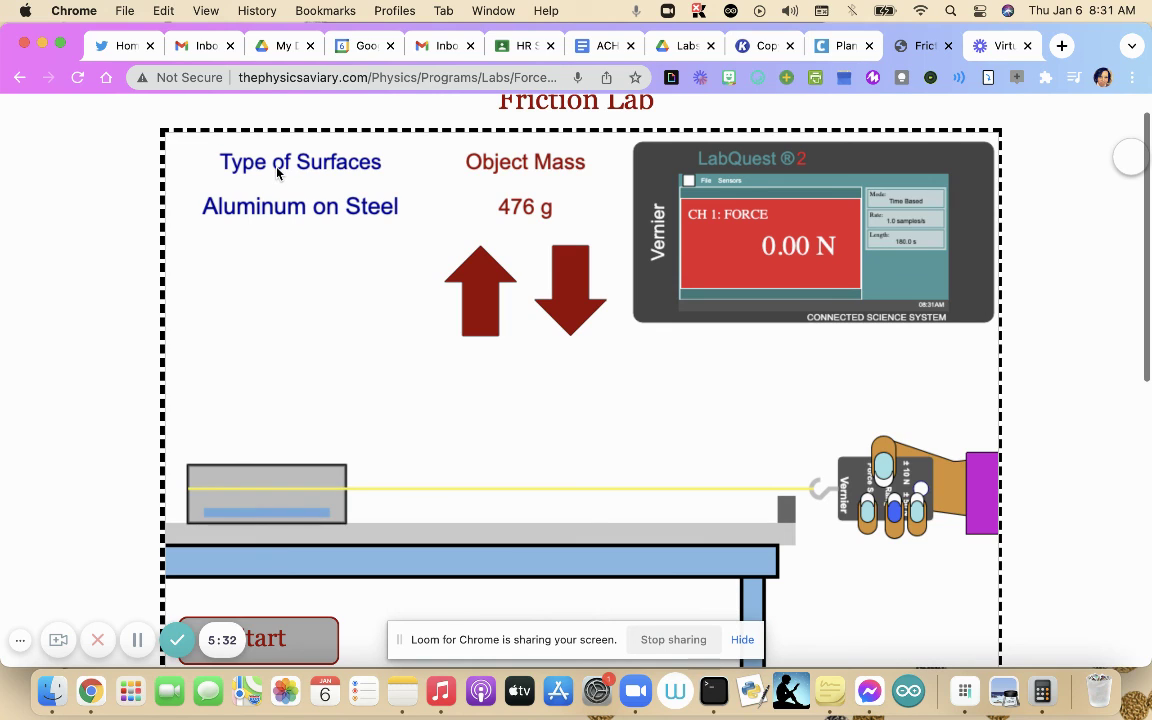